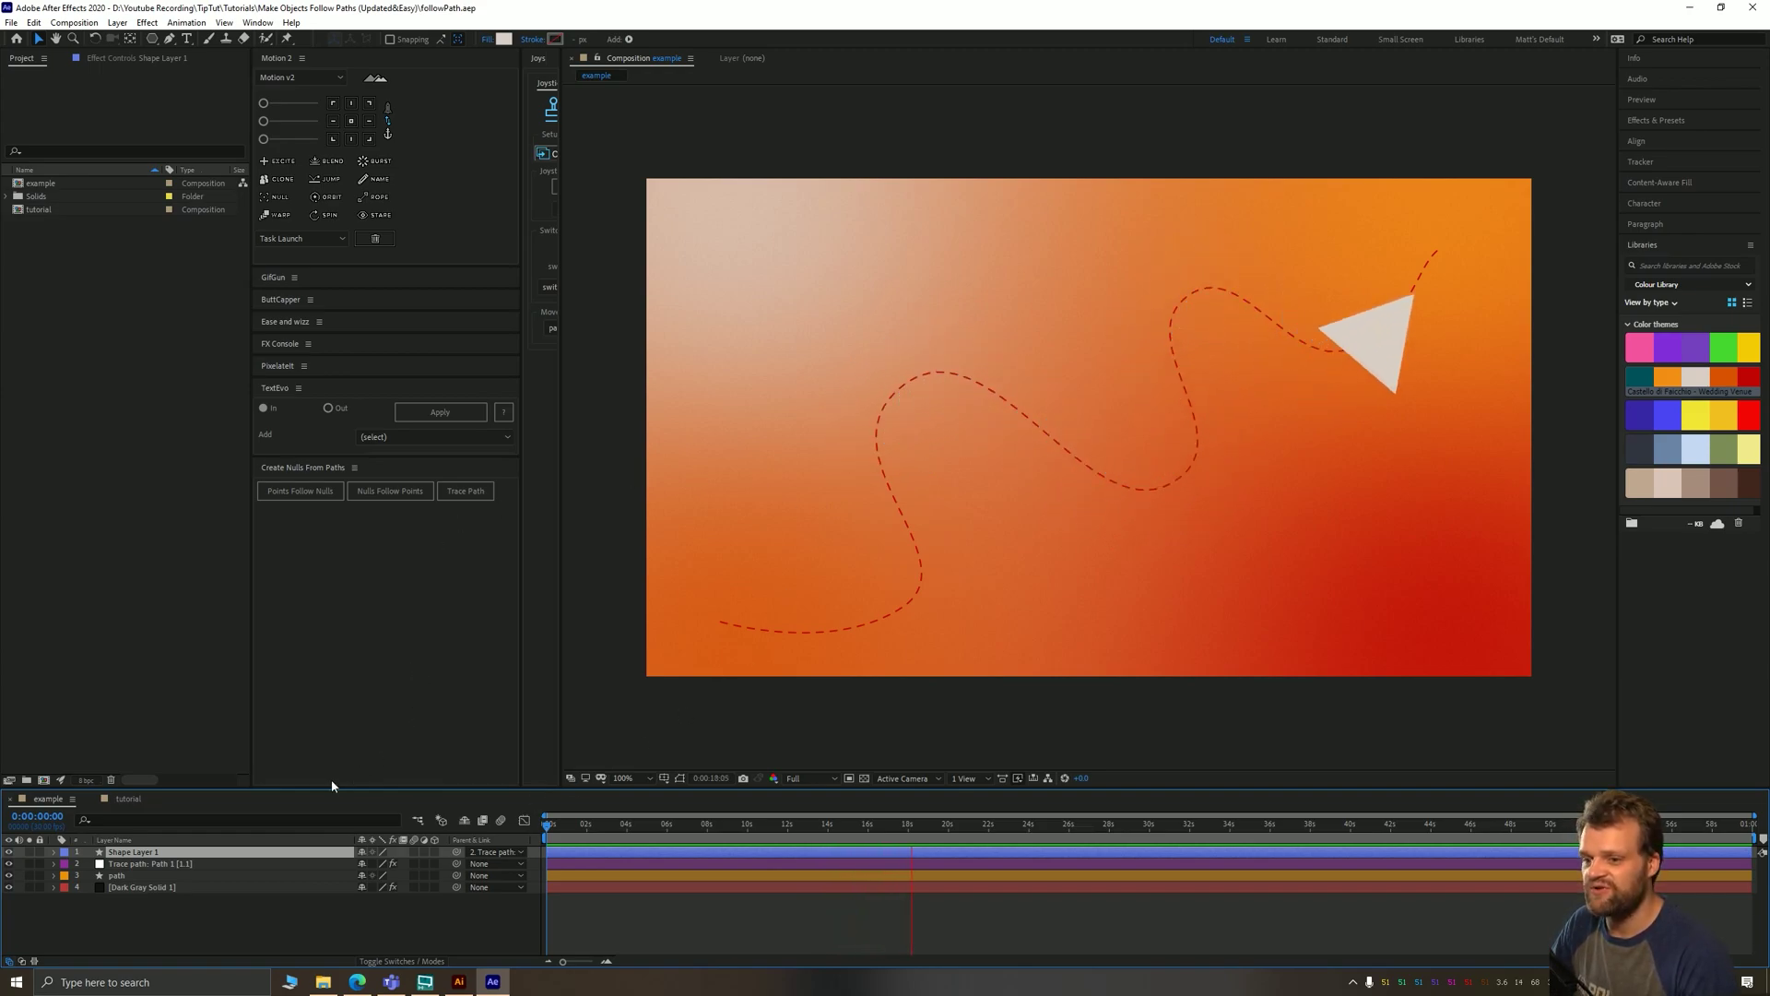
Play back the finished example animation of the triangle following the curve.
key(space)
Open the tutorial composition and remove the accidental pen-drawn four-sided shape and empty Shape Layer 1.
click(99, 803)
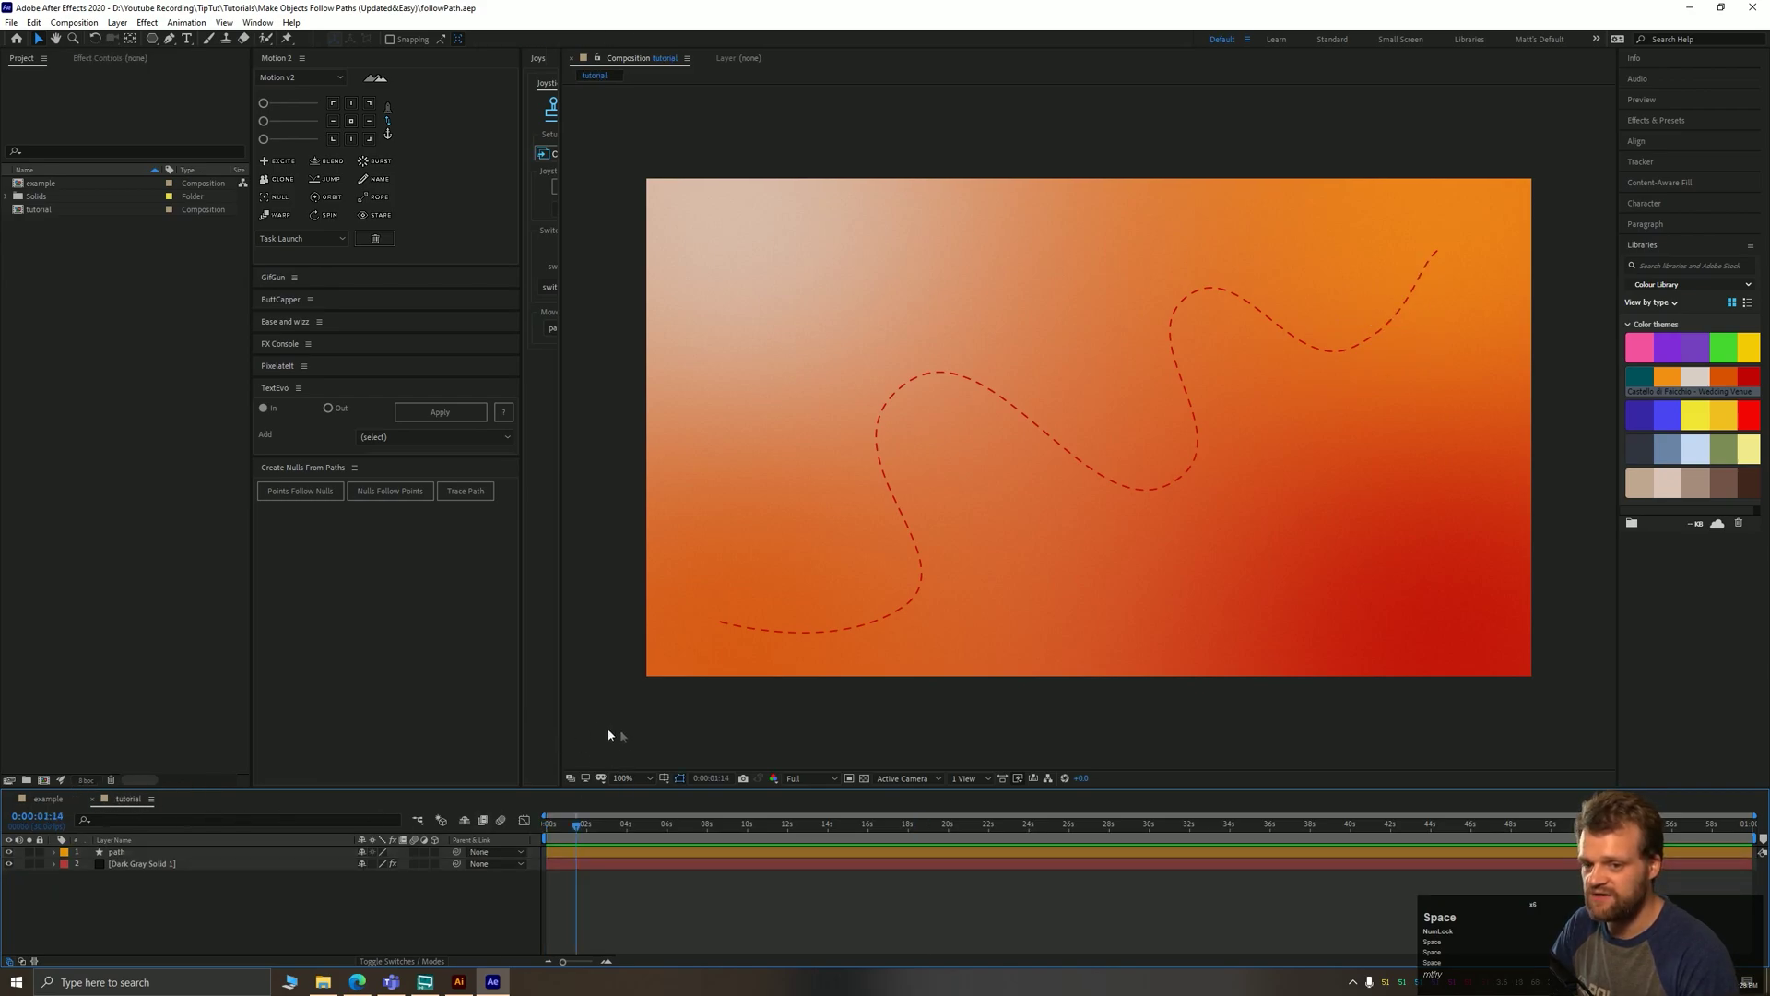
click(138, 852)
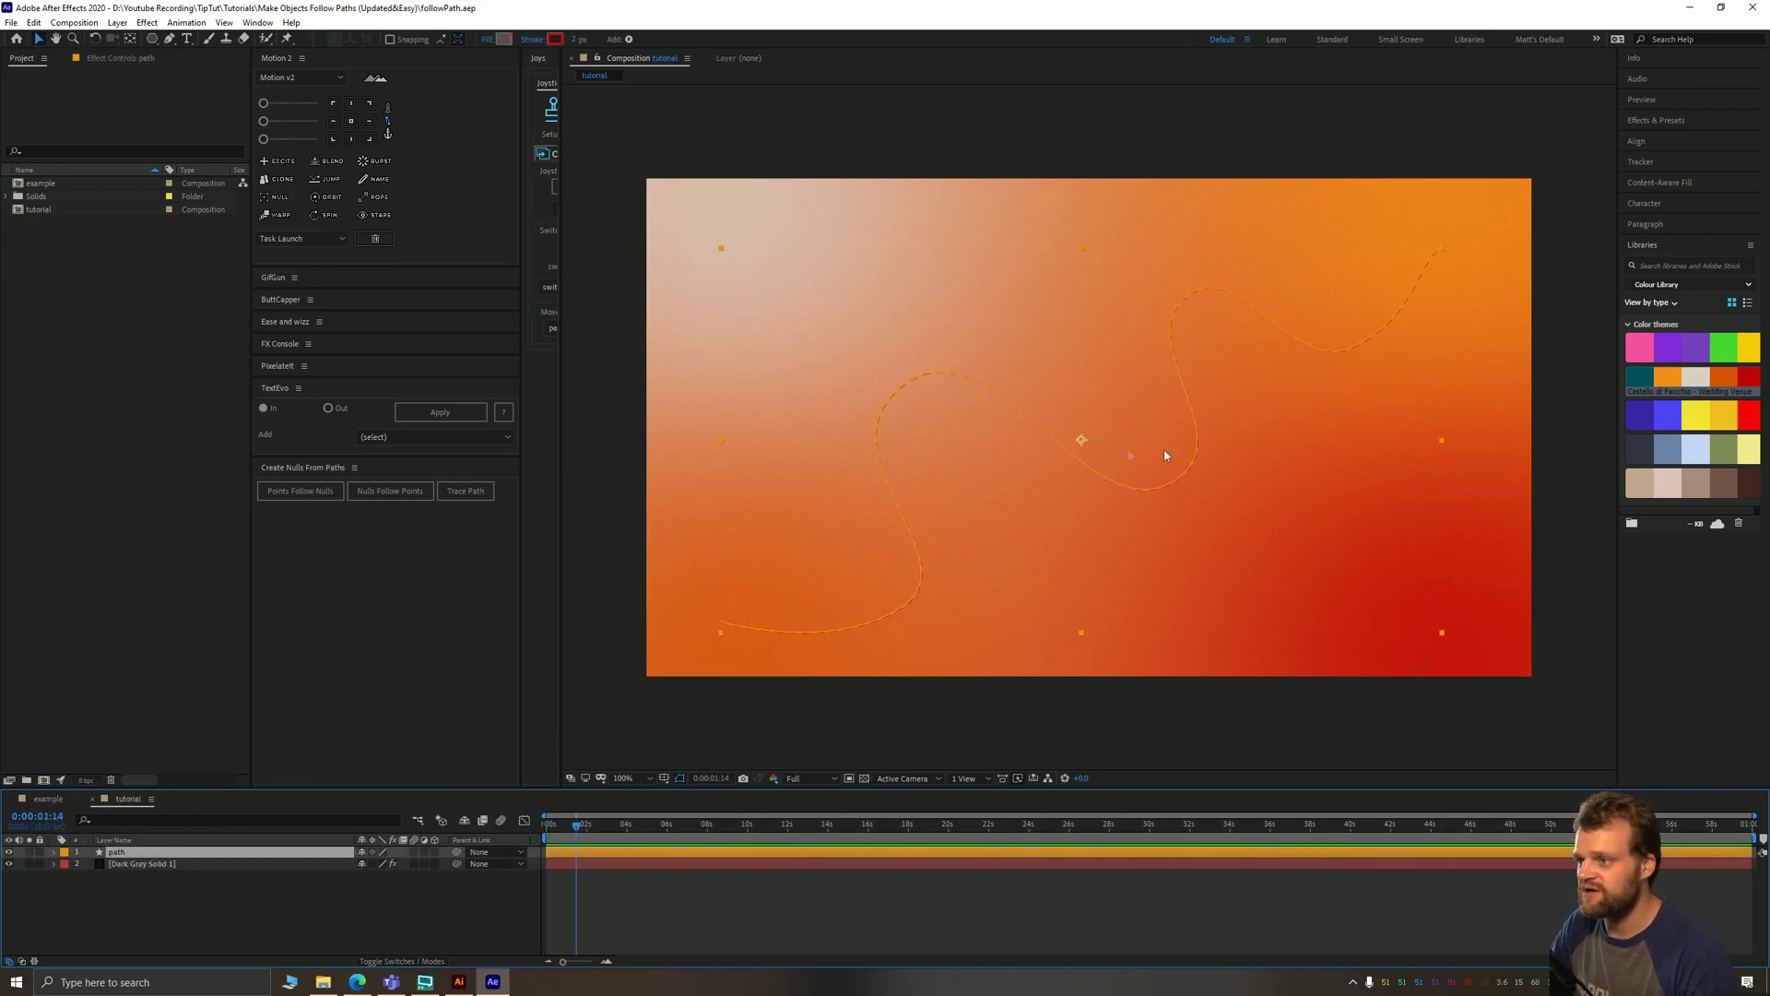
key(F2)
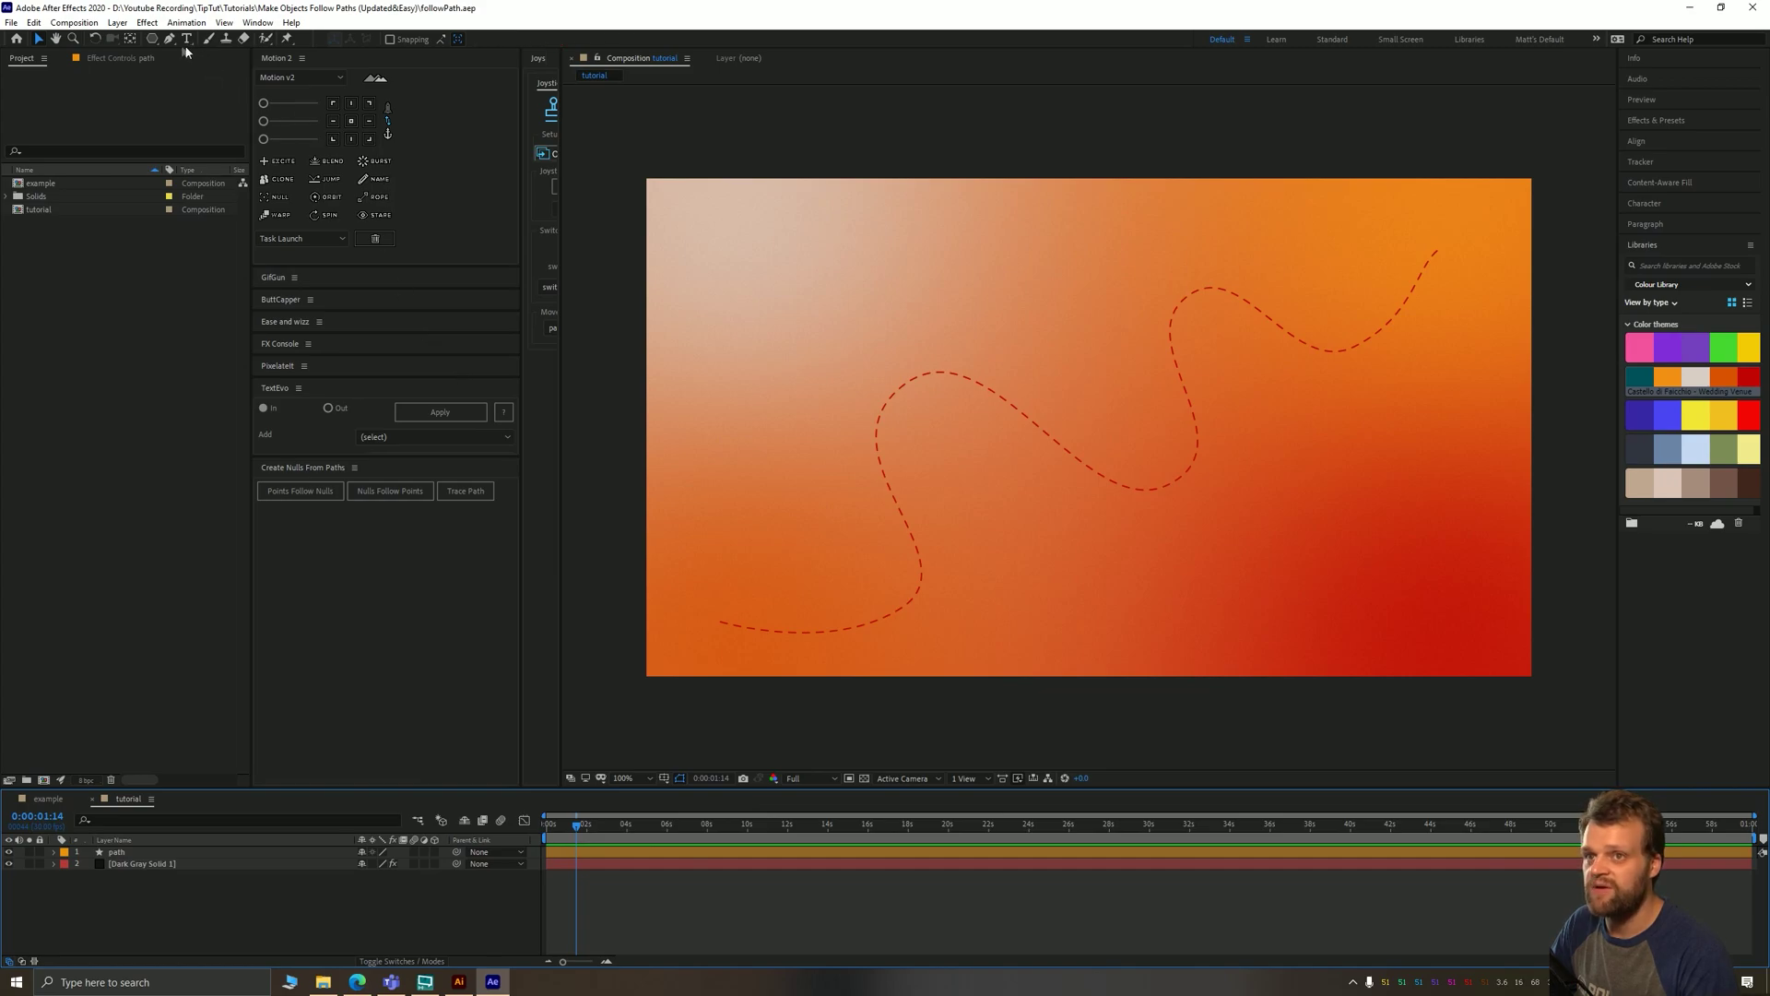
click(169, 37)
click(850, 302)
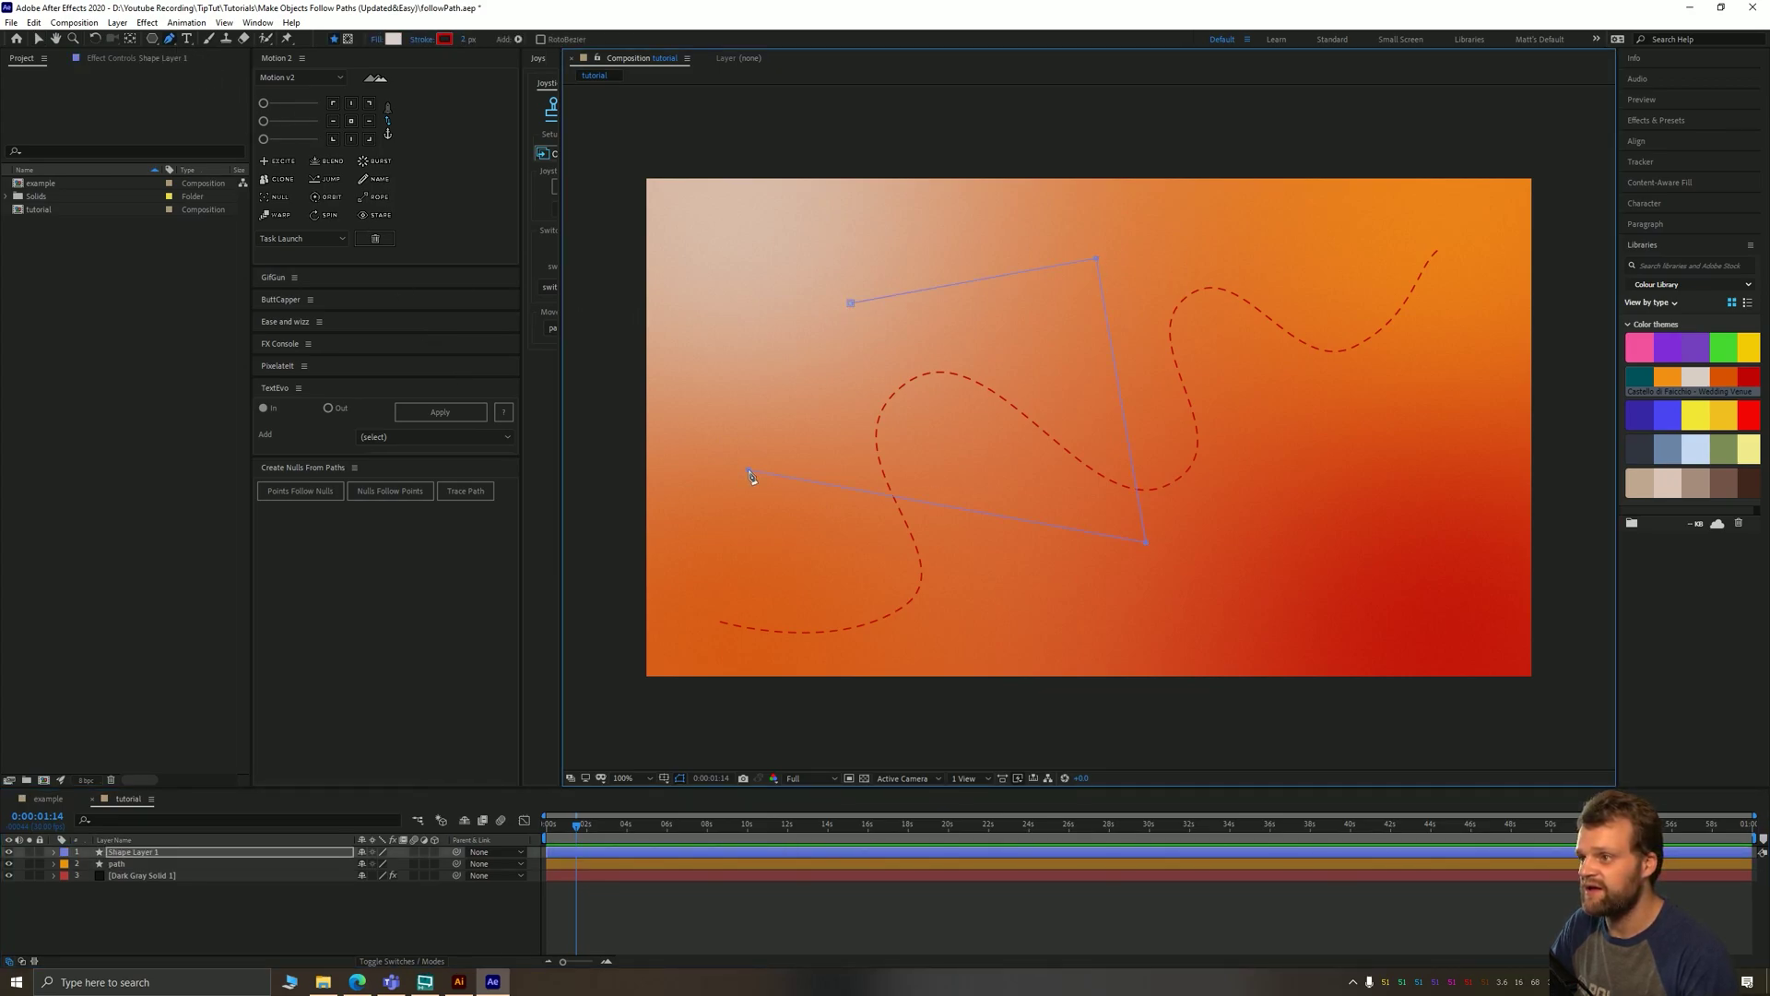
click(38, 39)
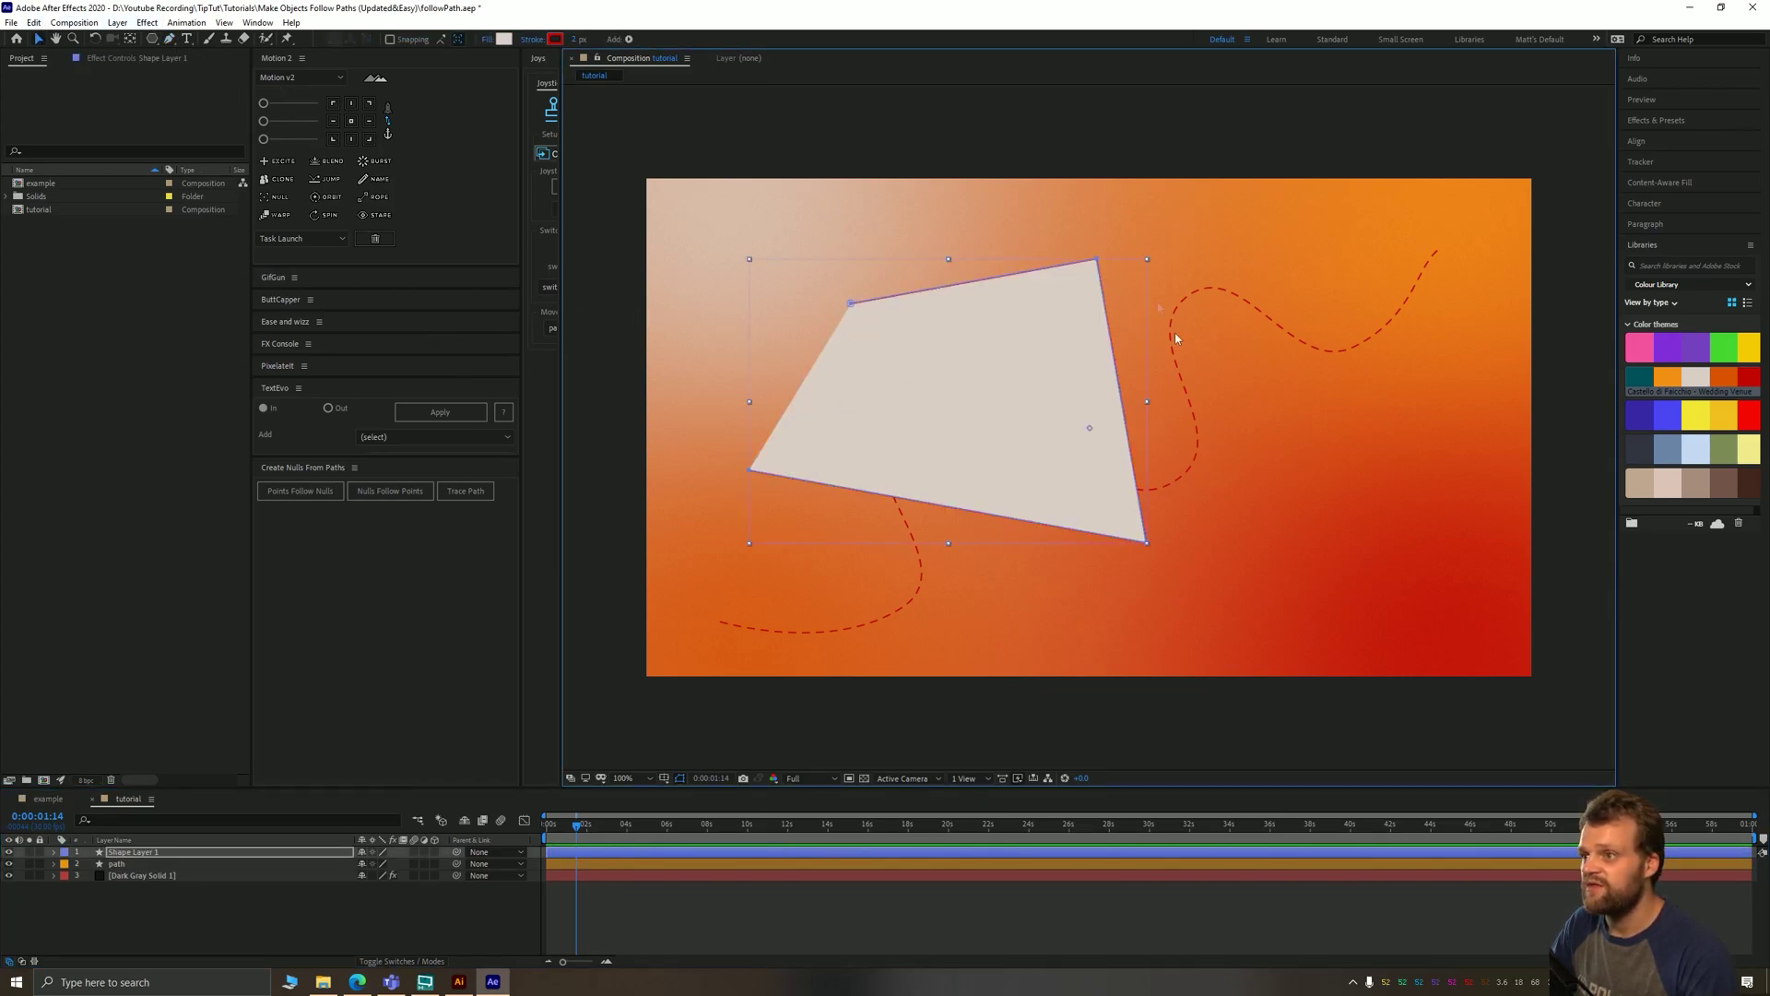
key(Delete)
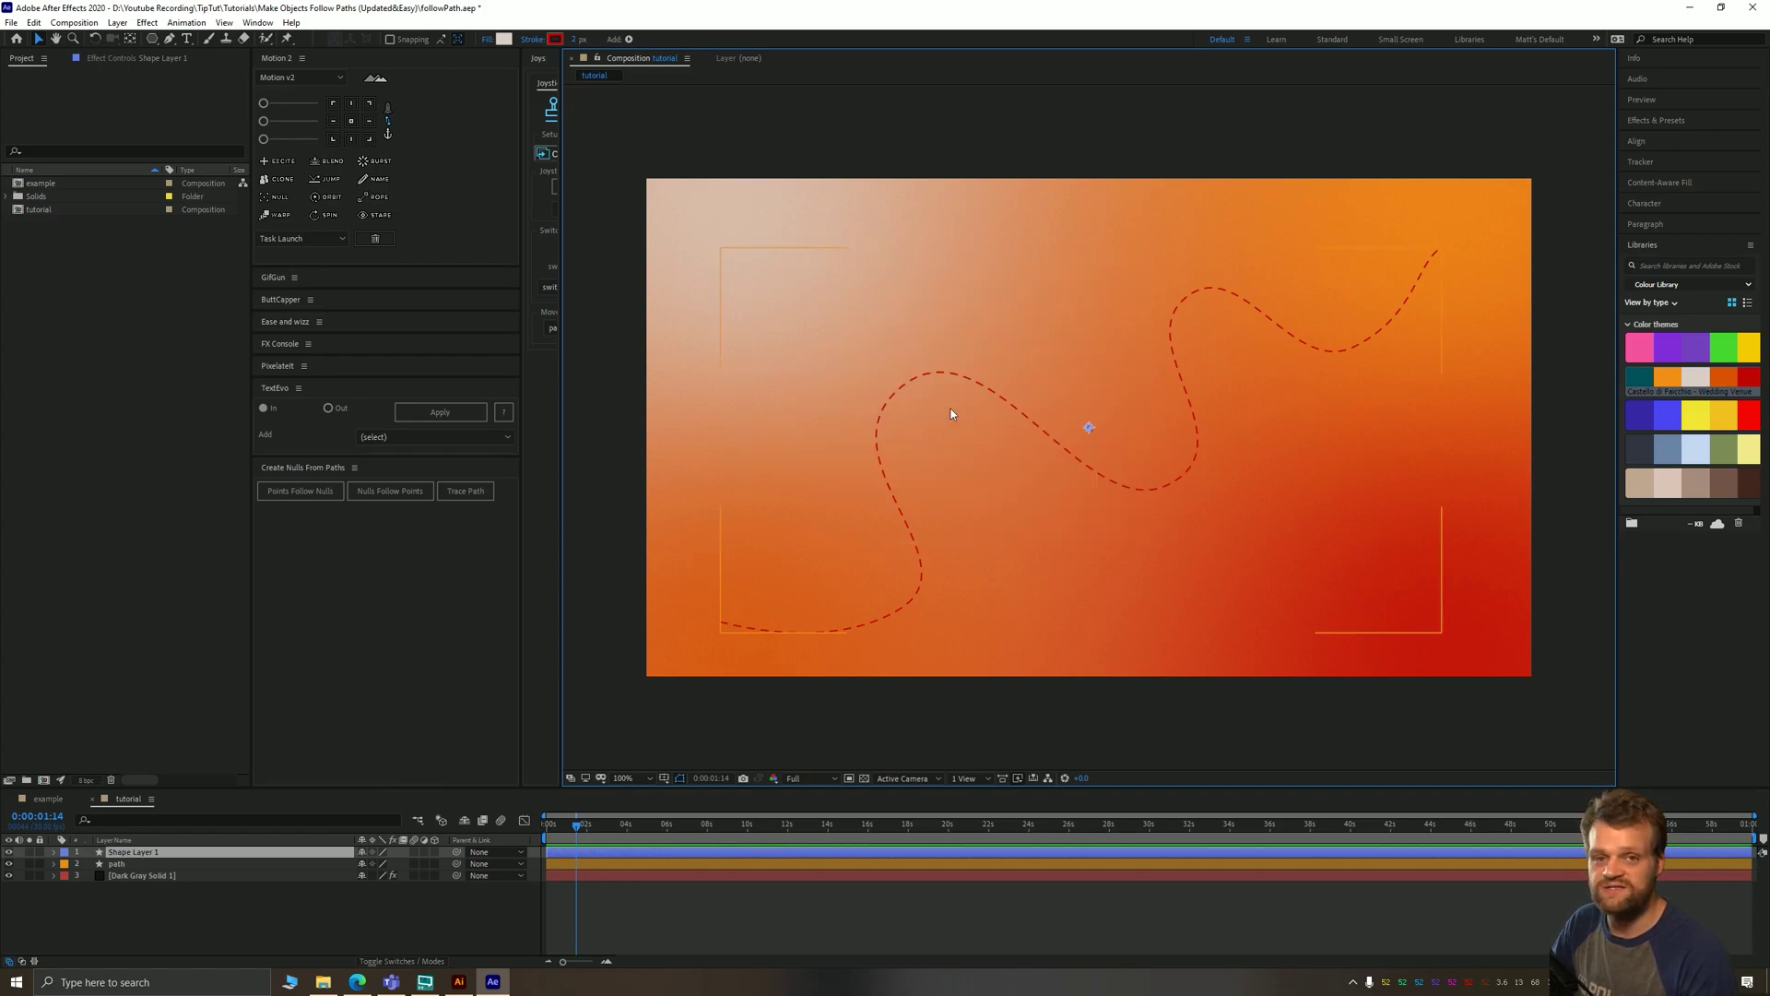
click(352, 913)
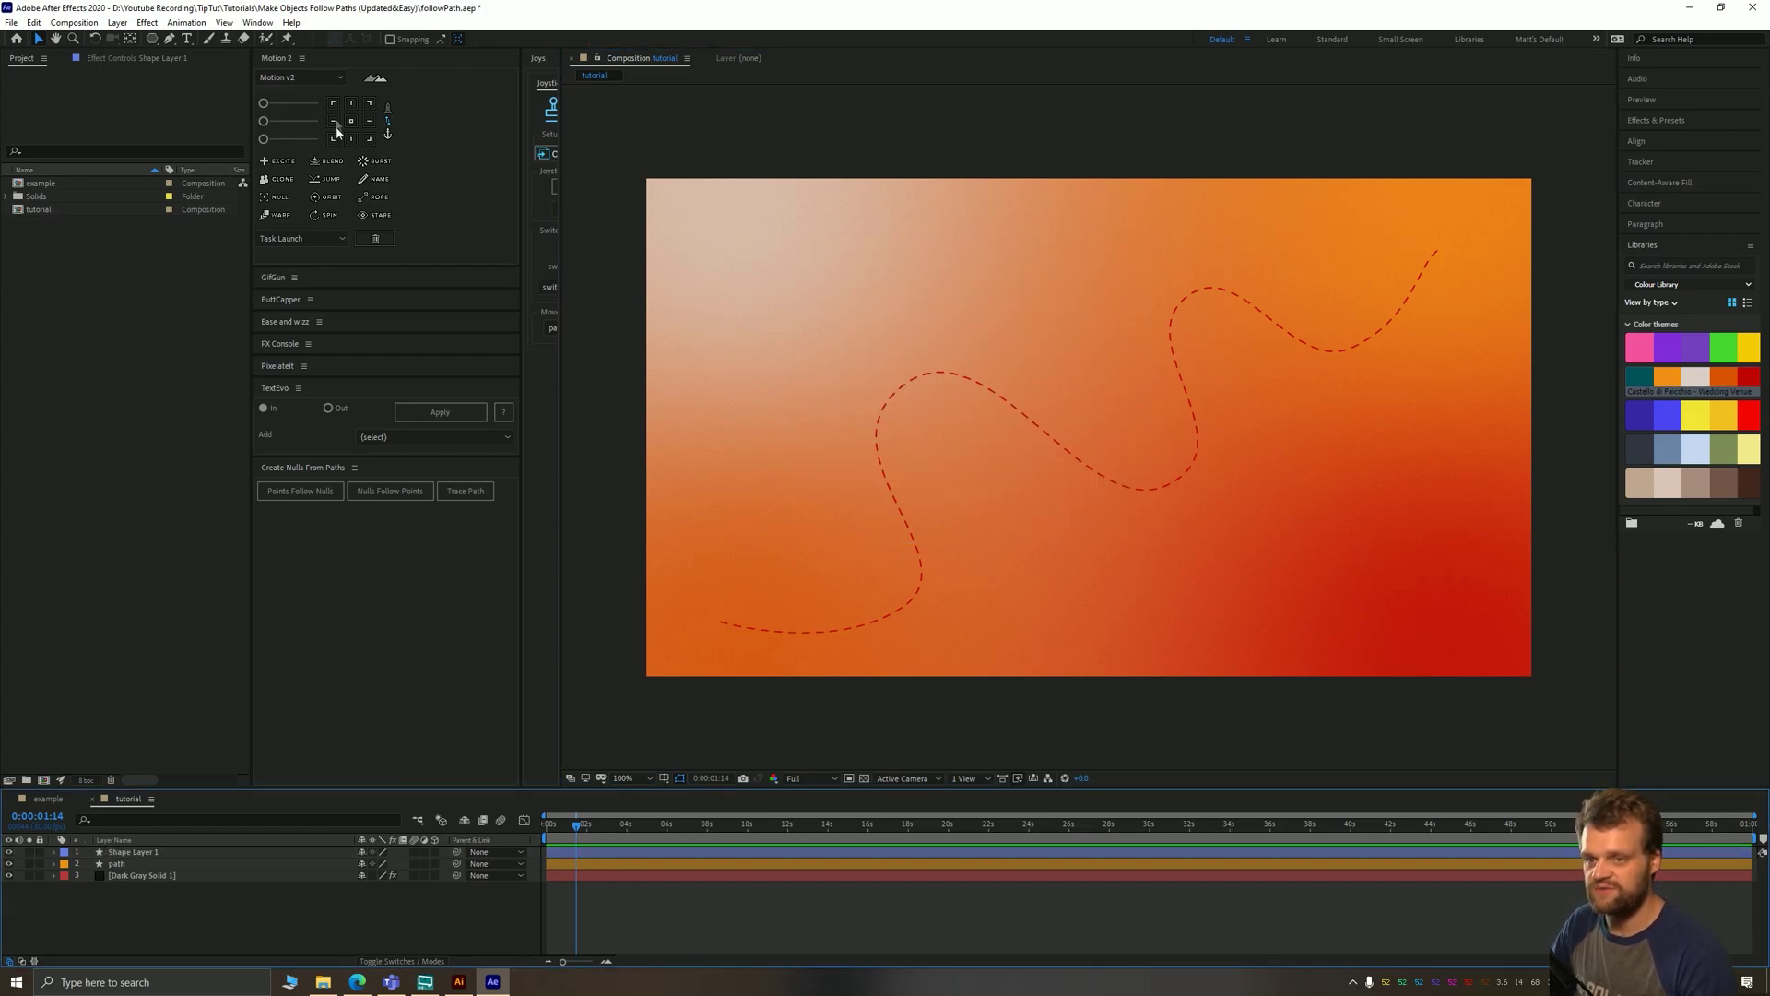
click(141, 856)
key(Delete)
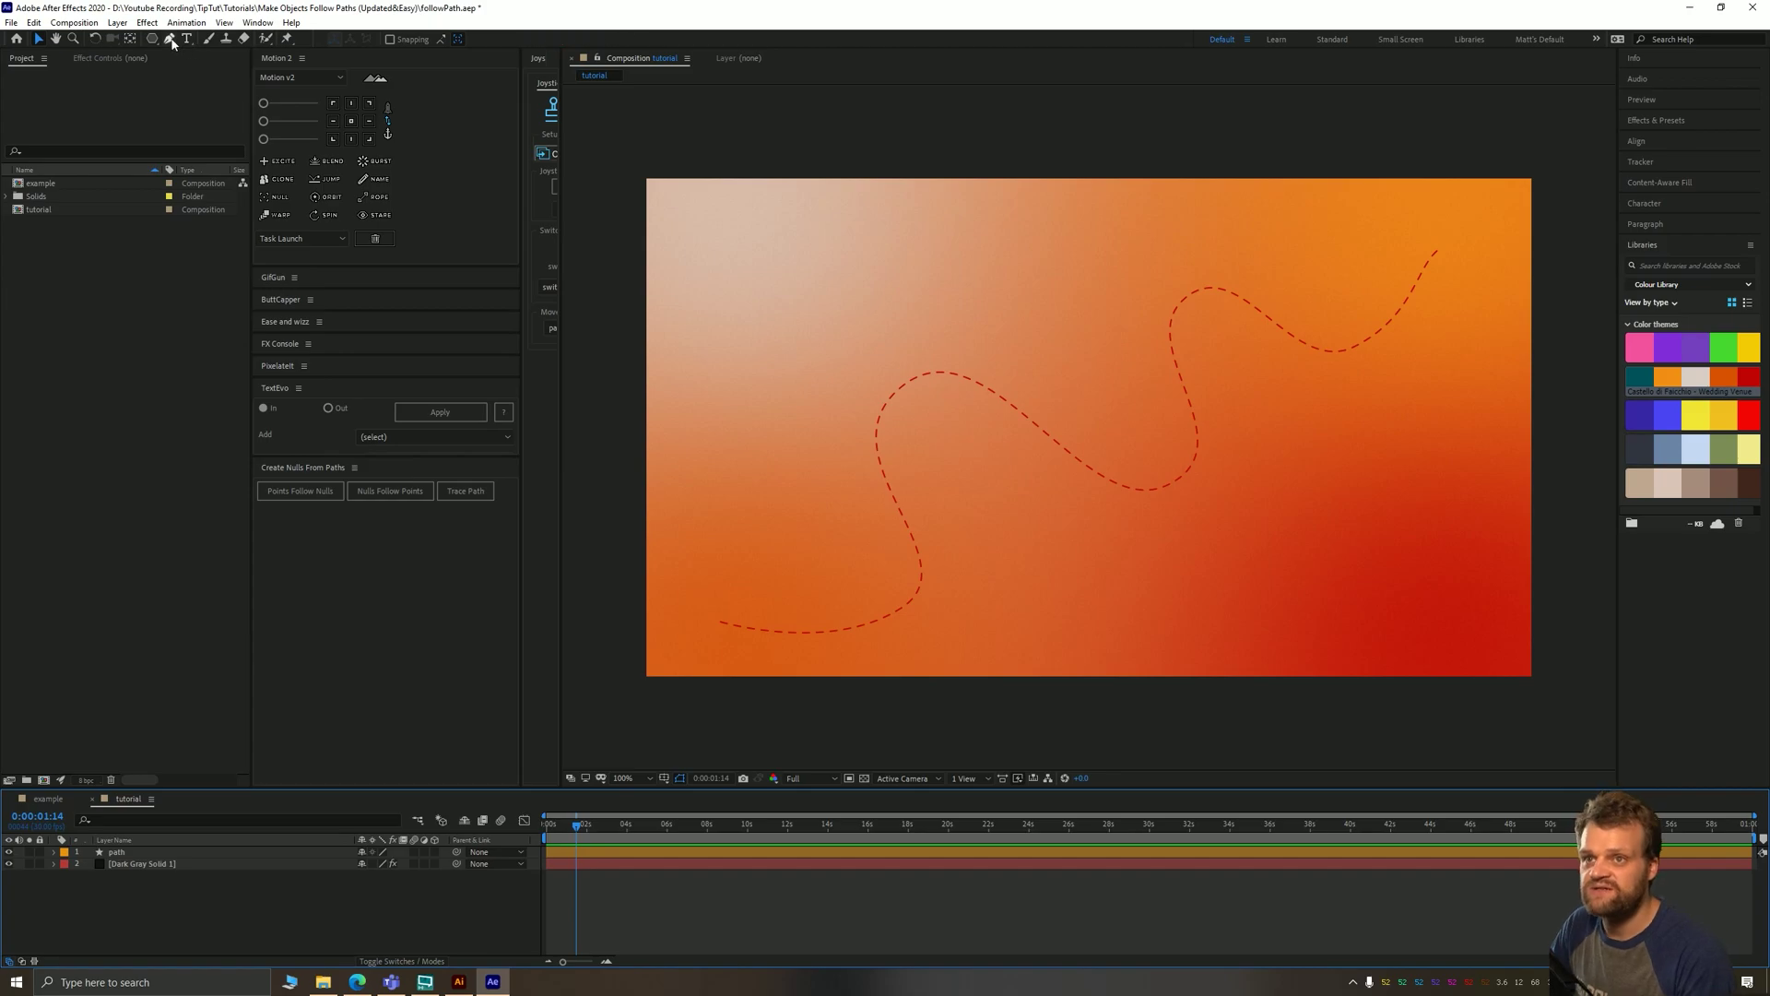
Draw a stroke-less triangle with the Polygon tool left of the dashed curve.
click(151, 40)
drag(153, 42, 190, 83)
alt+click(444, 39)
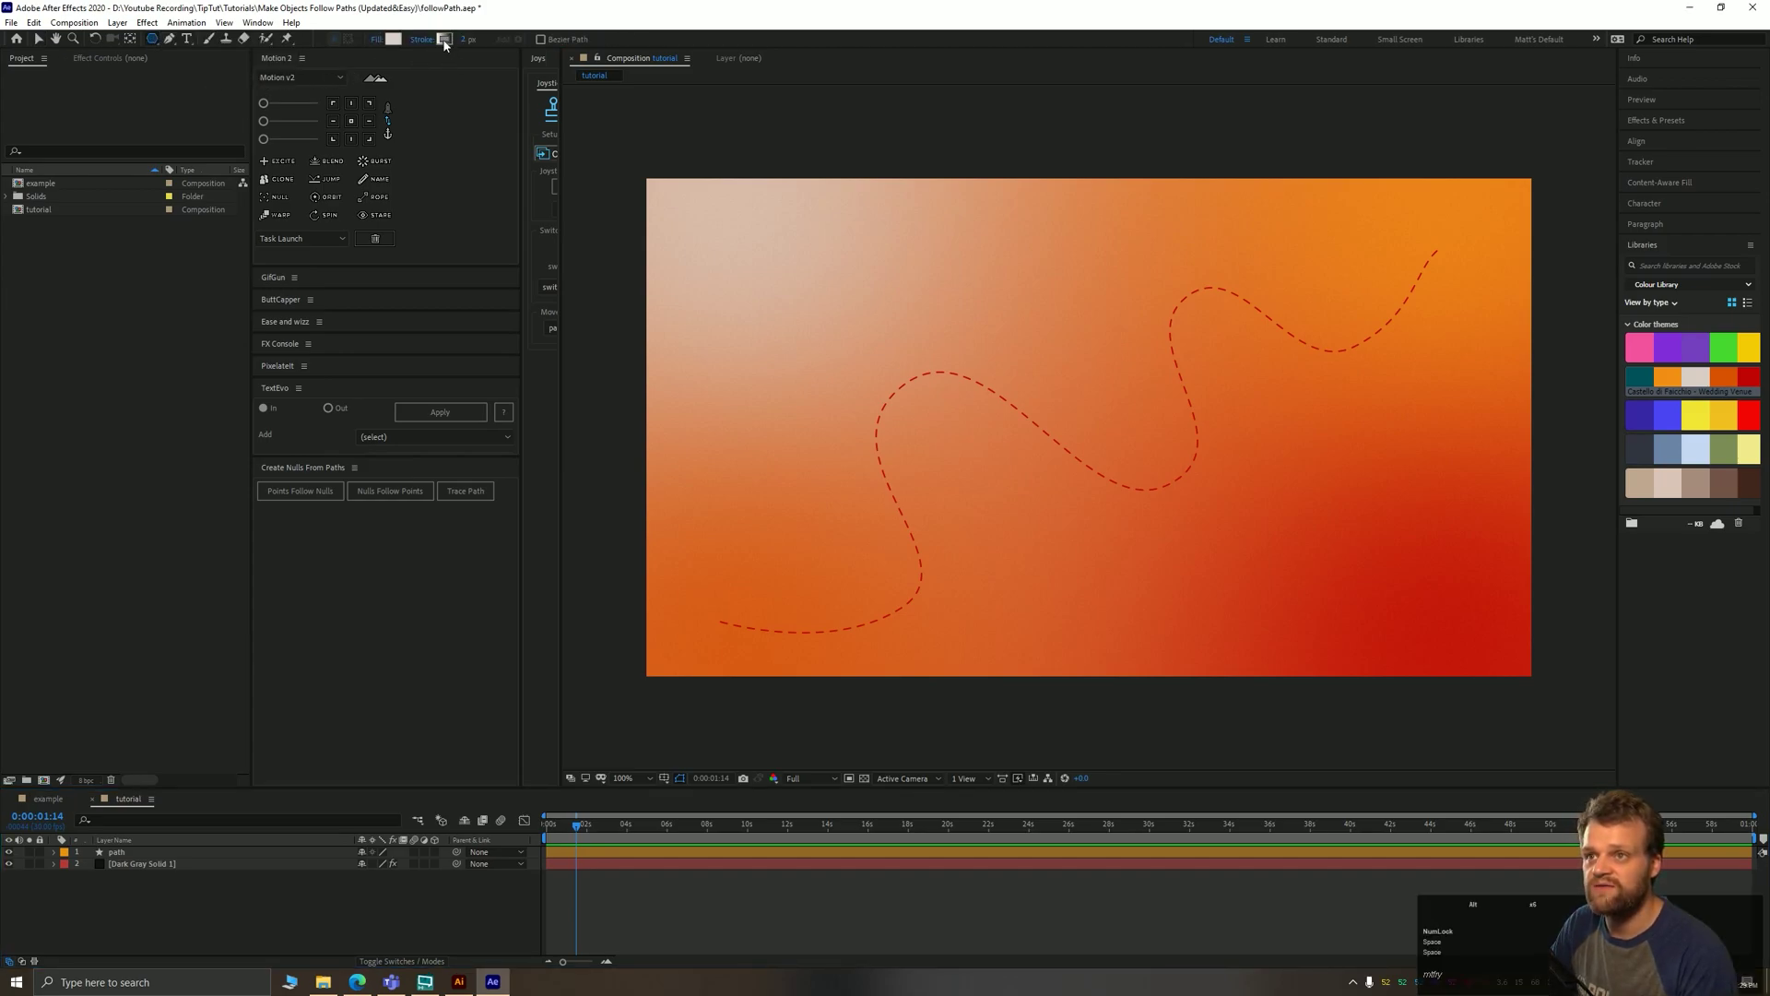
drag(793, 415, 786, 376)
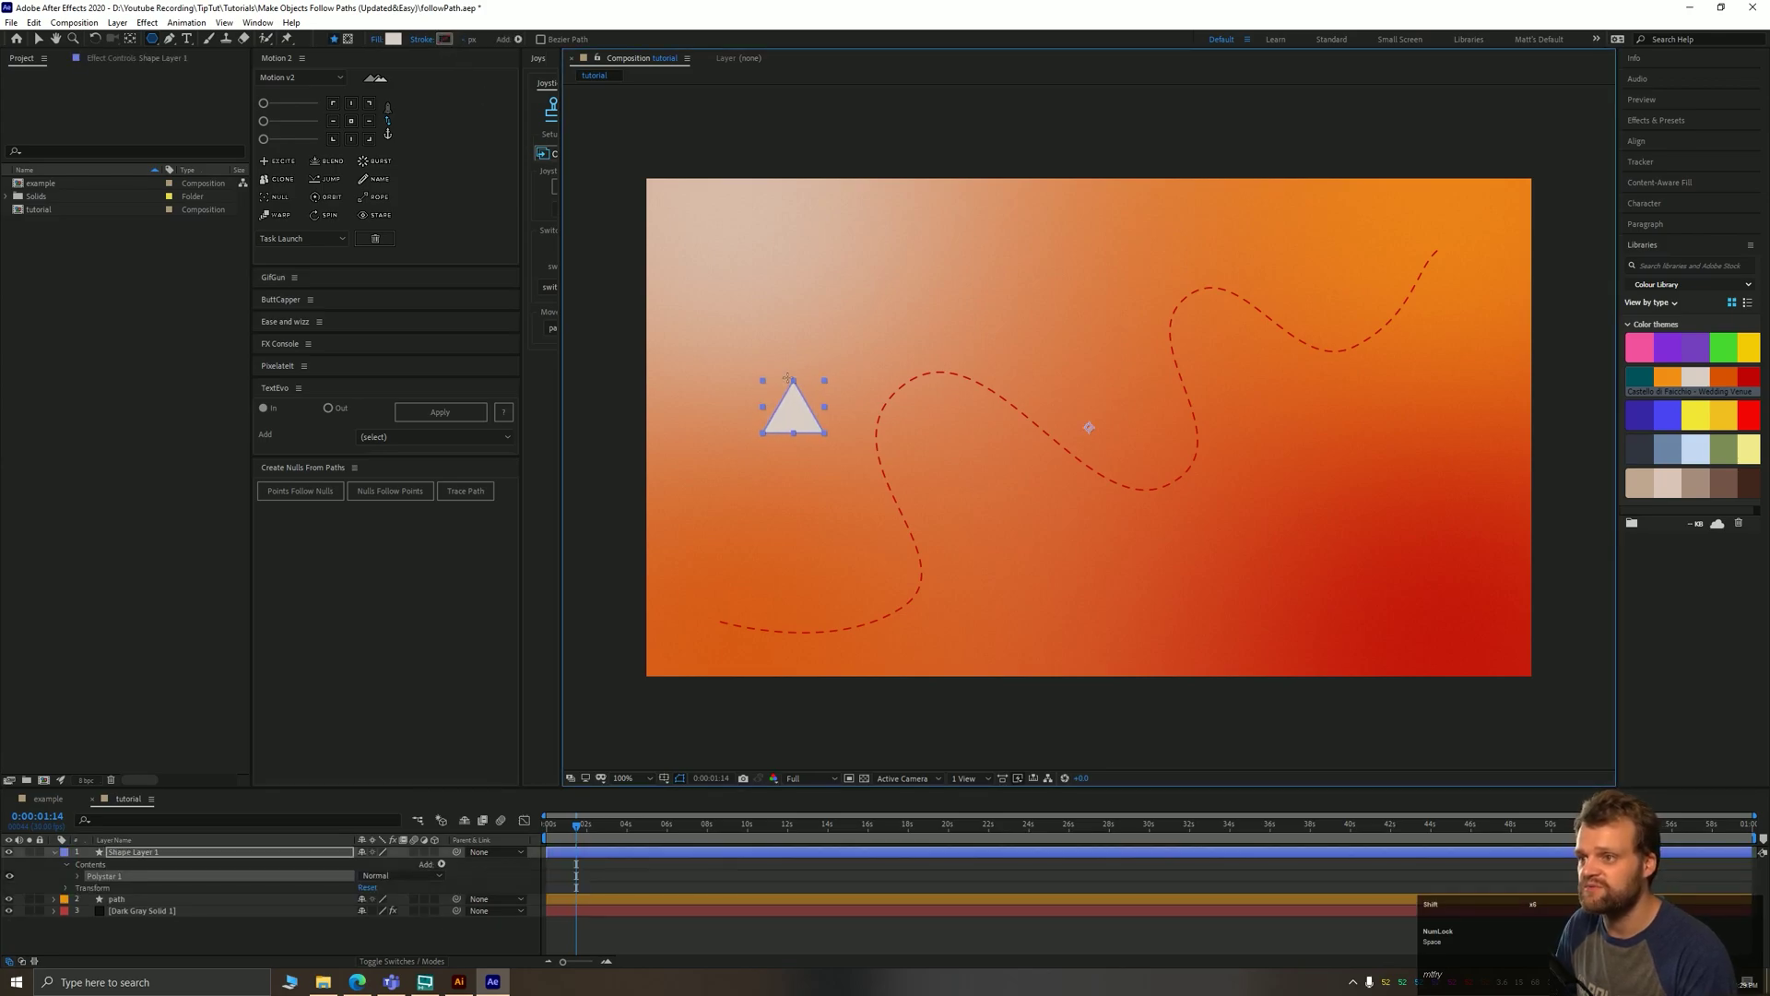
click(37, 39)
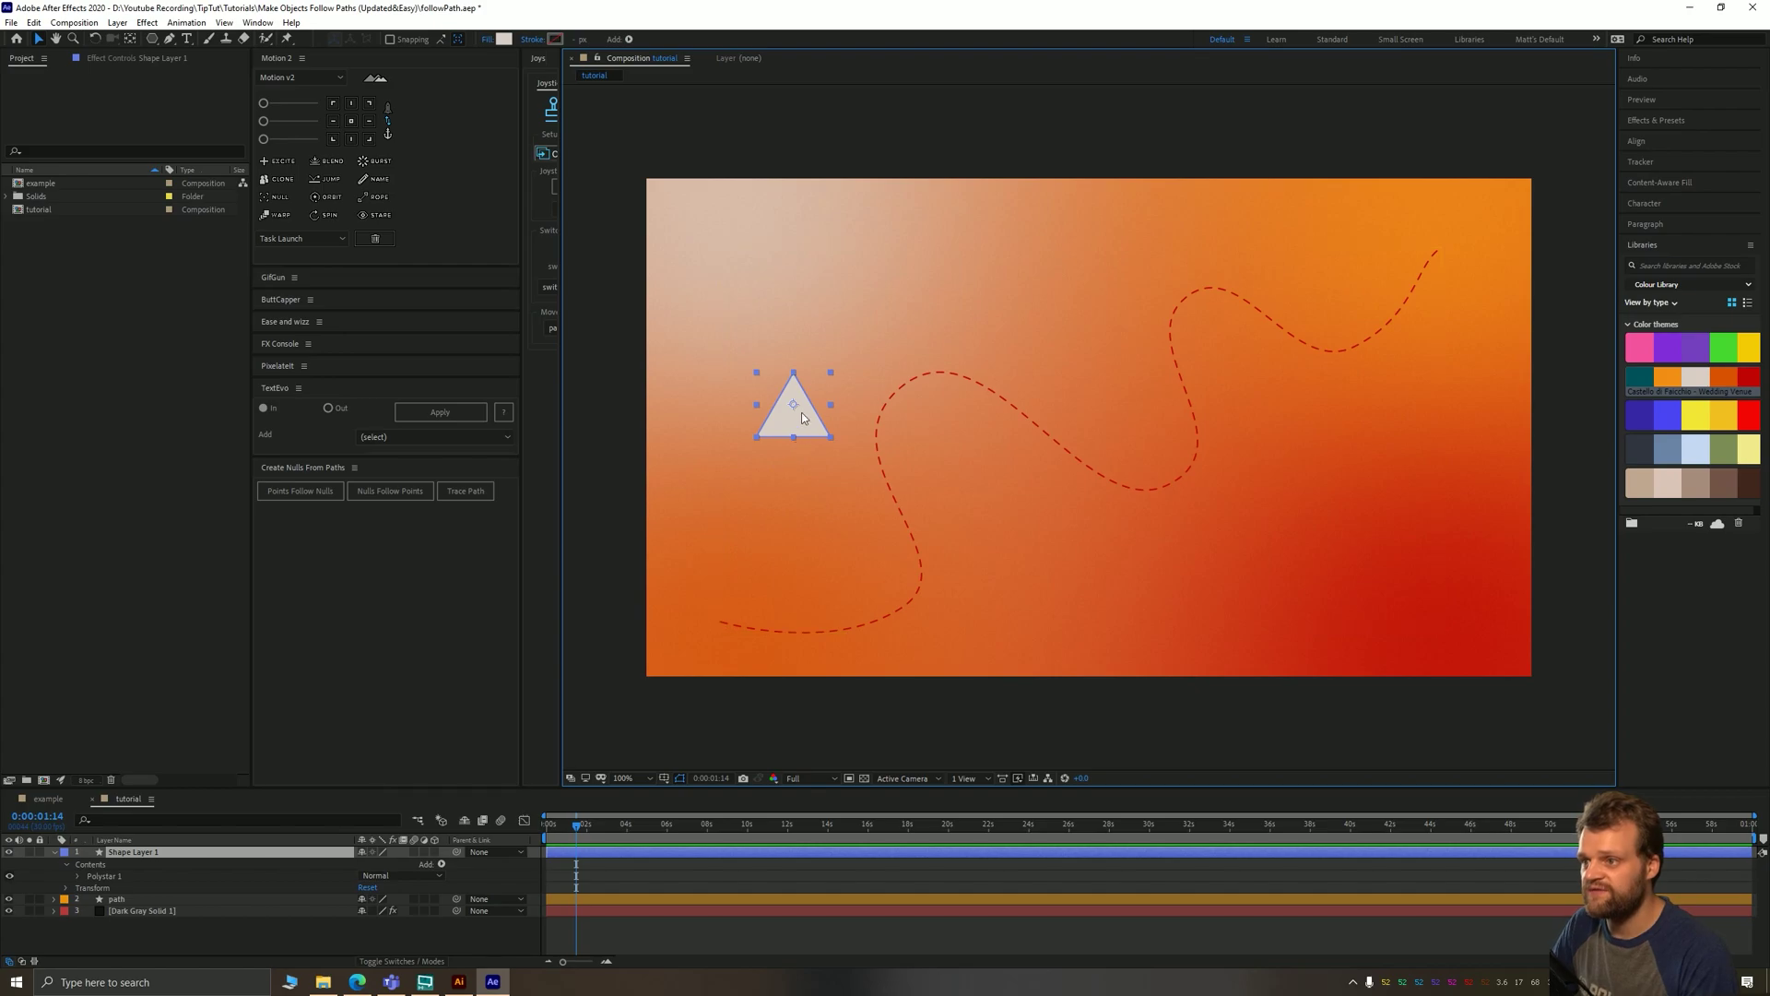
Select the path layer and open Window > Create Nulls From Paths.jsx.
click(417, 896)
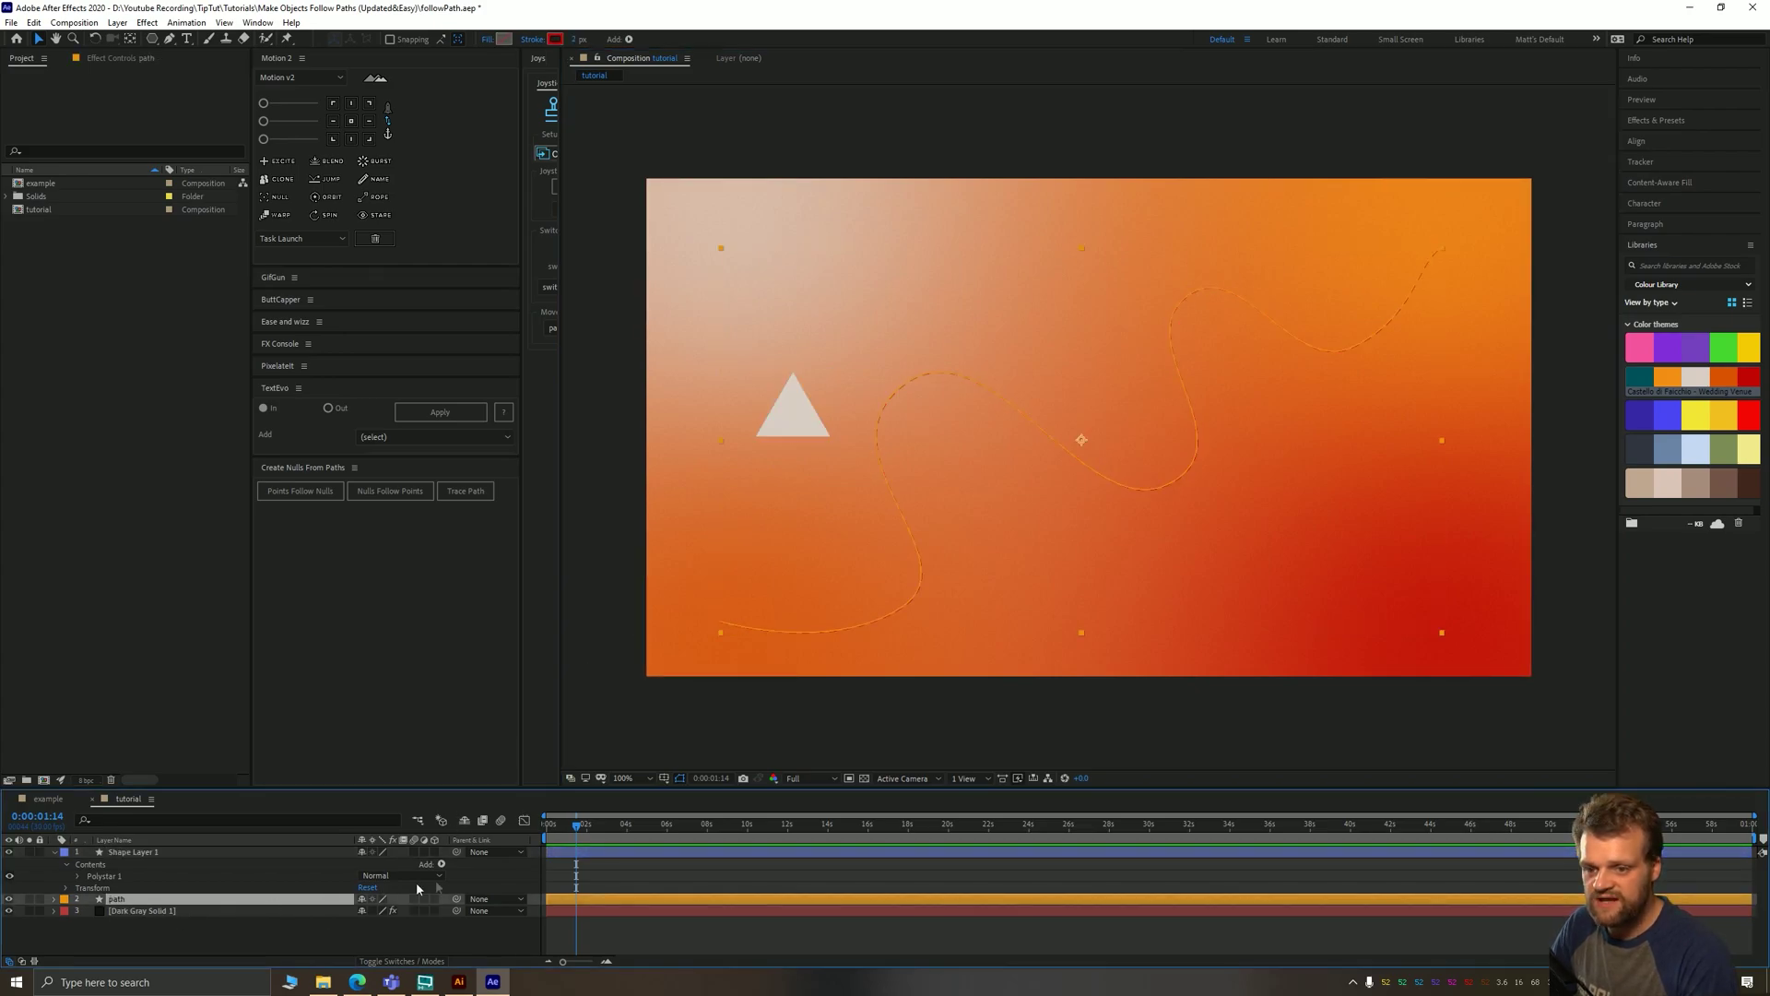
click(257, 22)
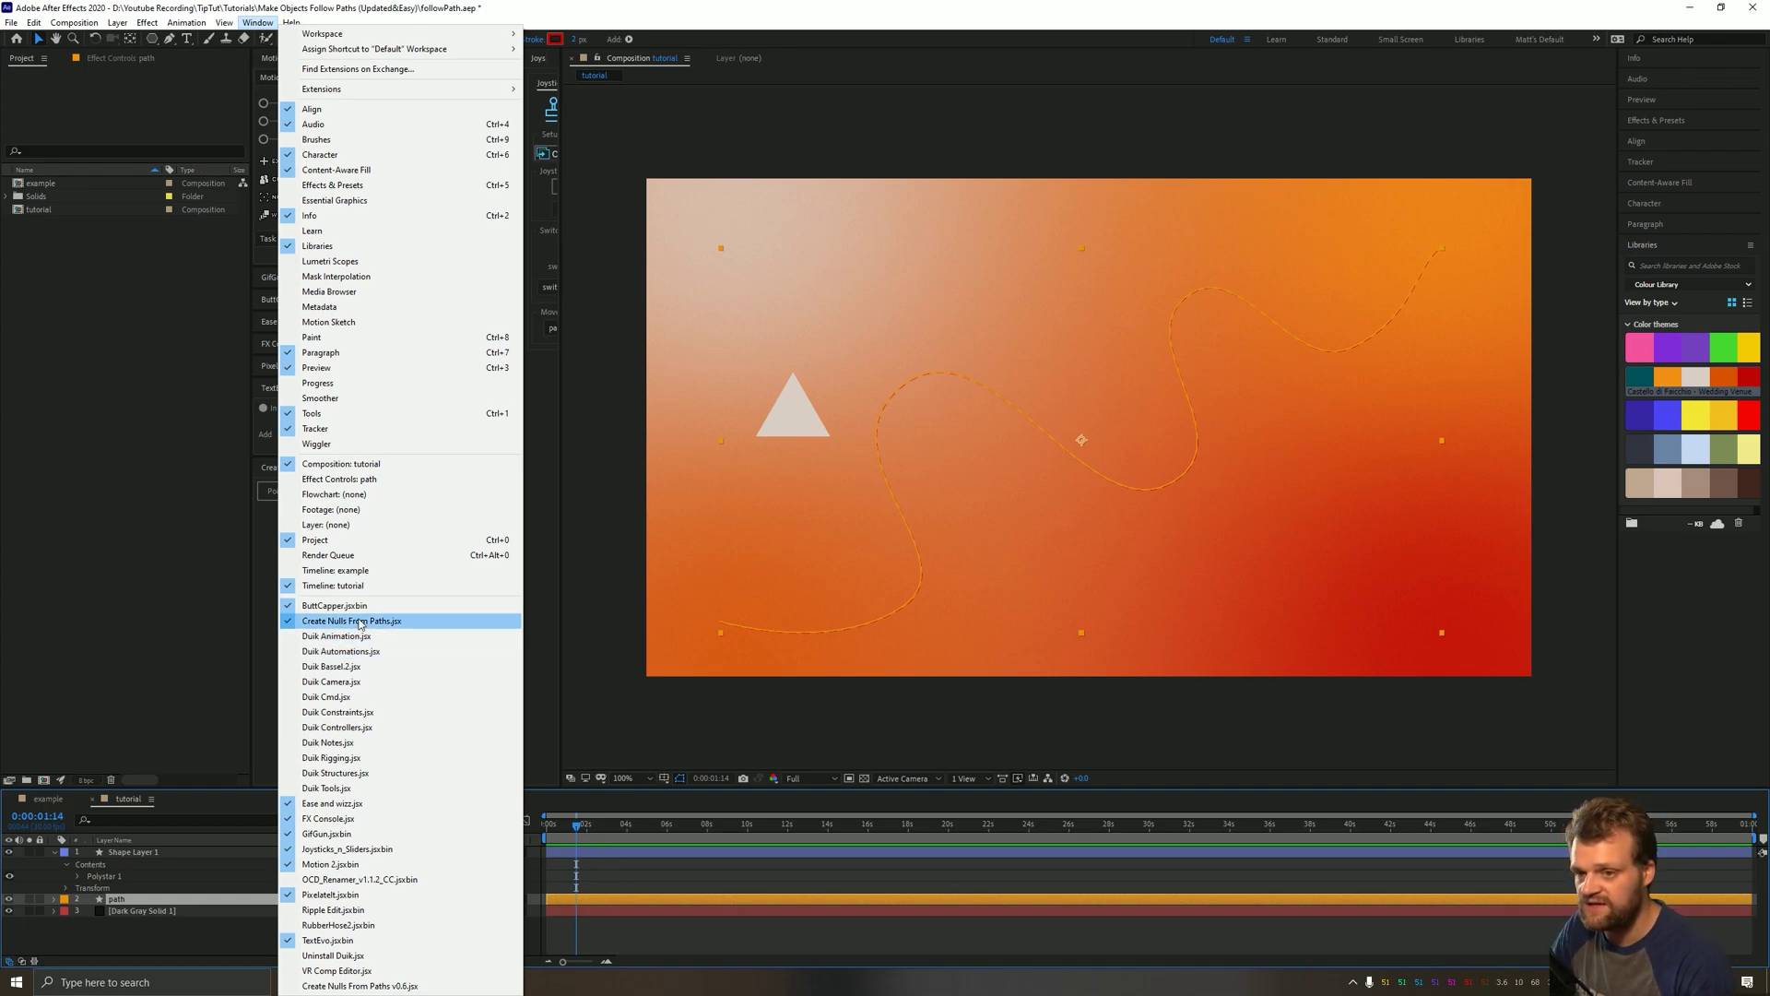
click(360, 622)
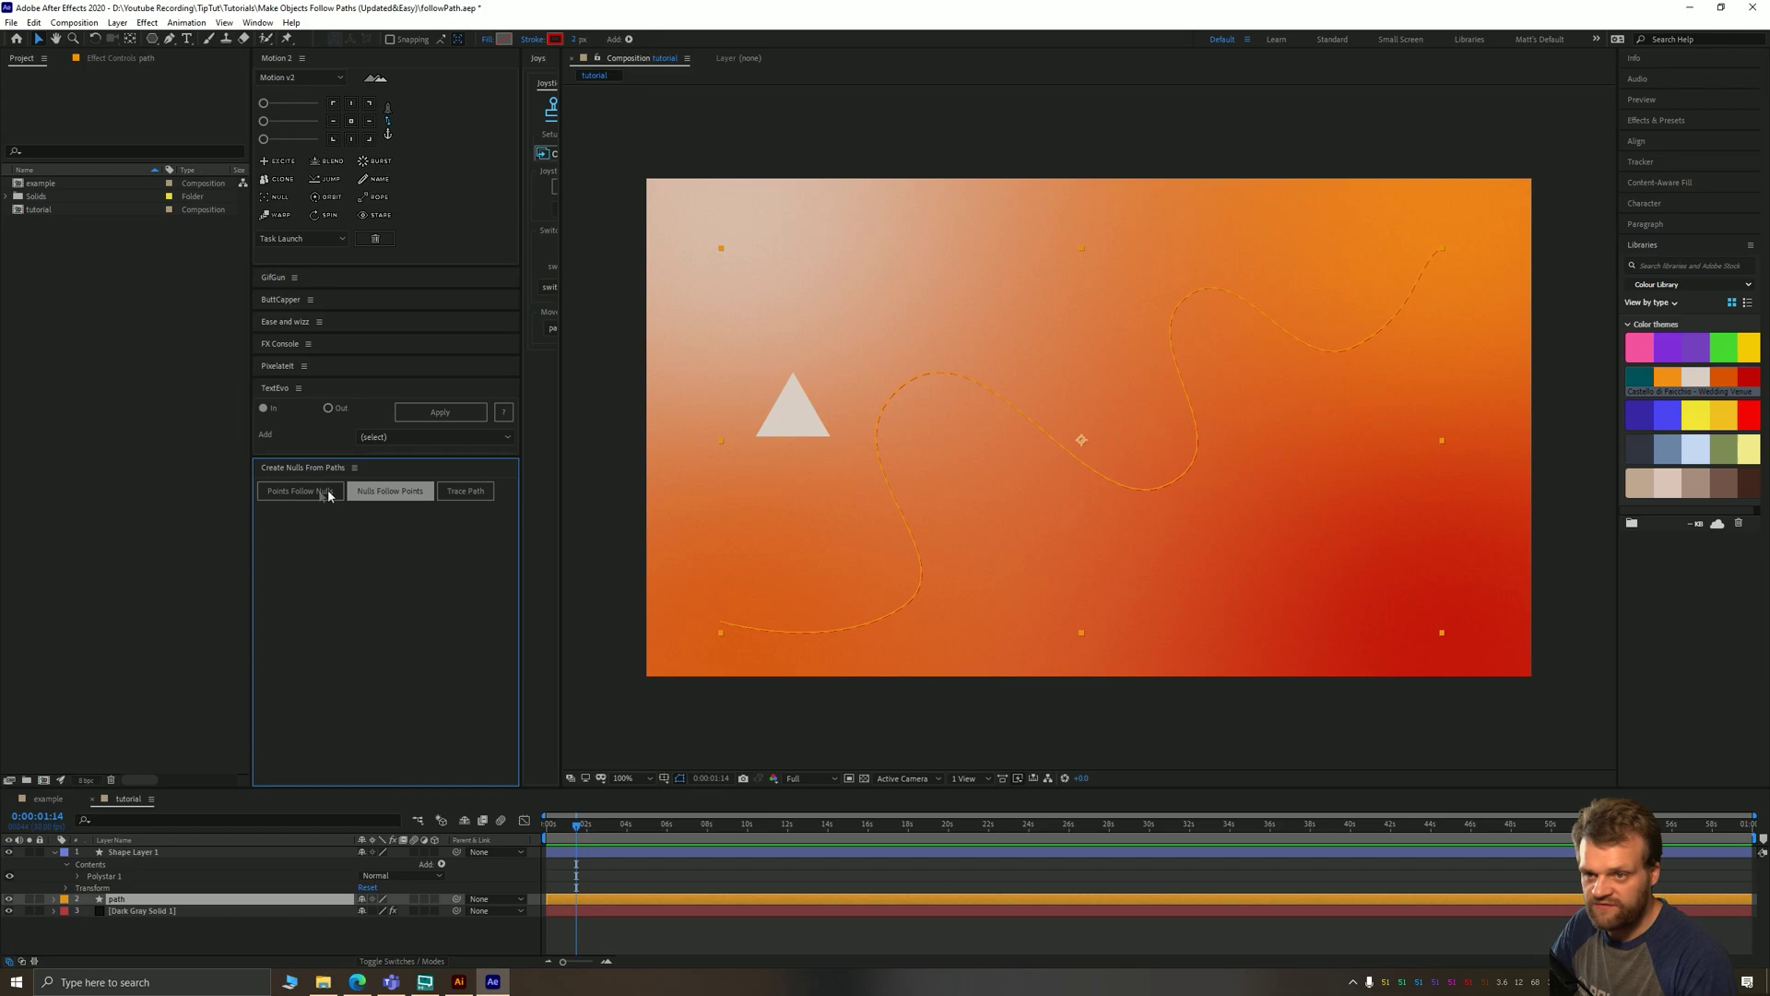
Select the path layer's Path 1 property and run Trace Path to add 'Trace path: Path 1 [1.1]'.
click(452, 493)
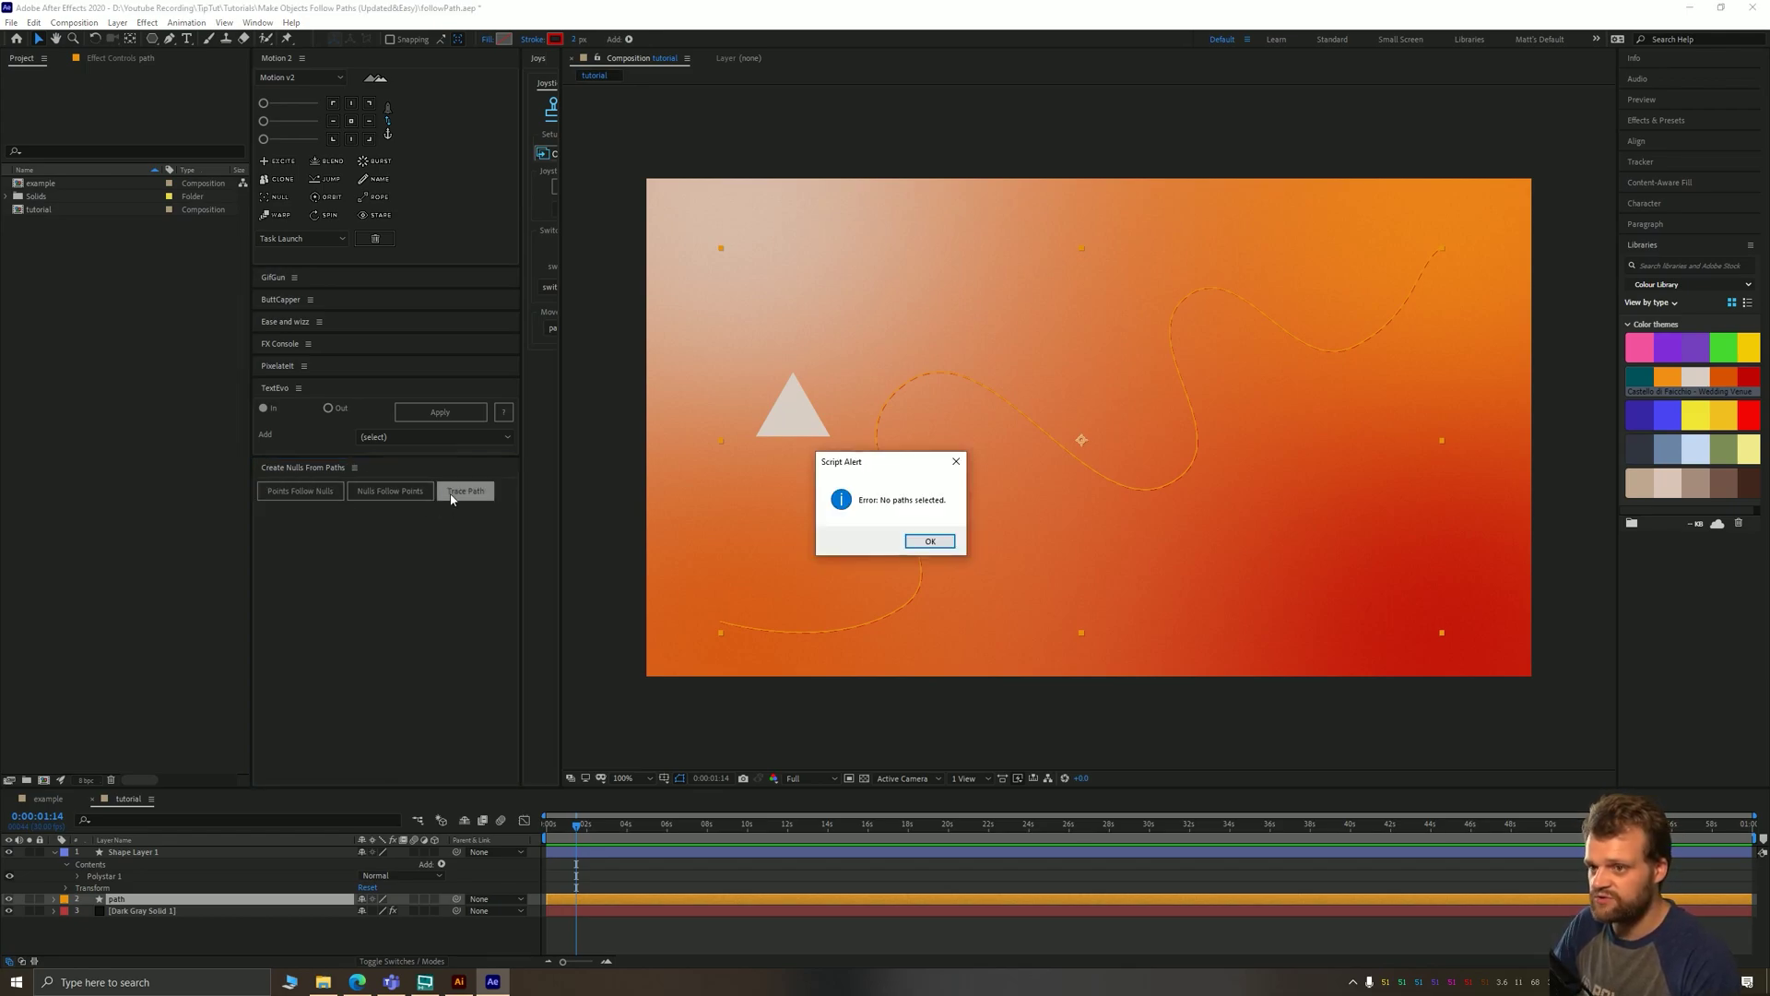
click(933, 542)
click(58, 899)
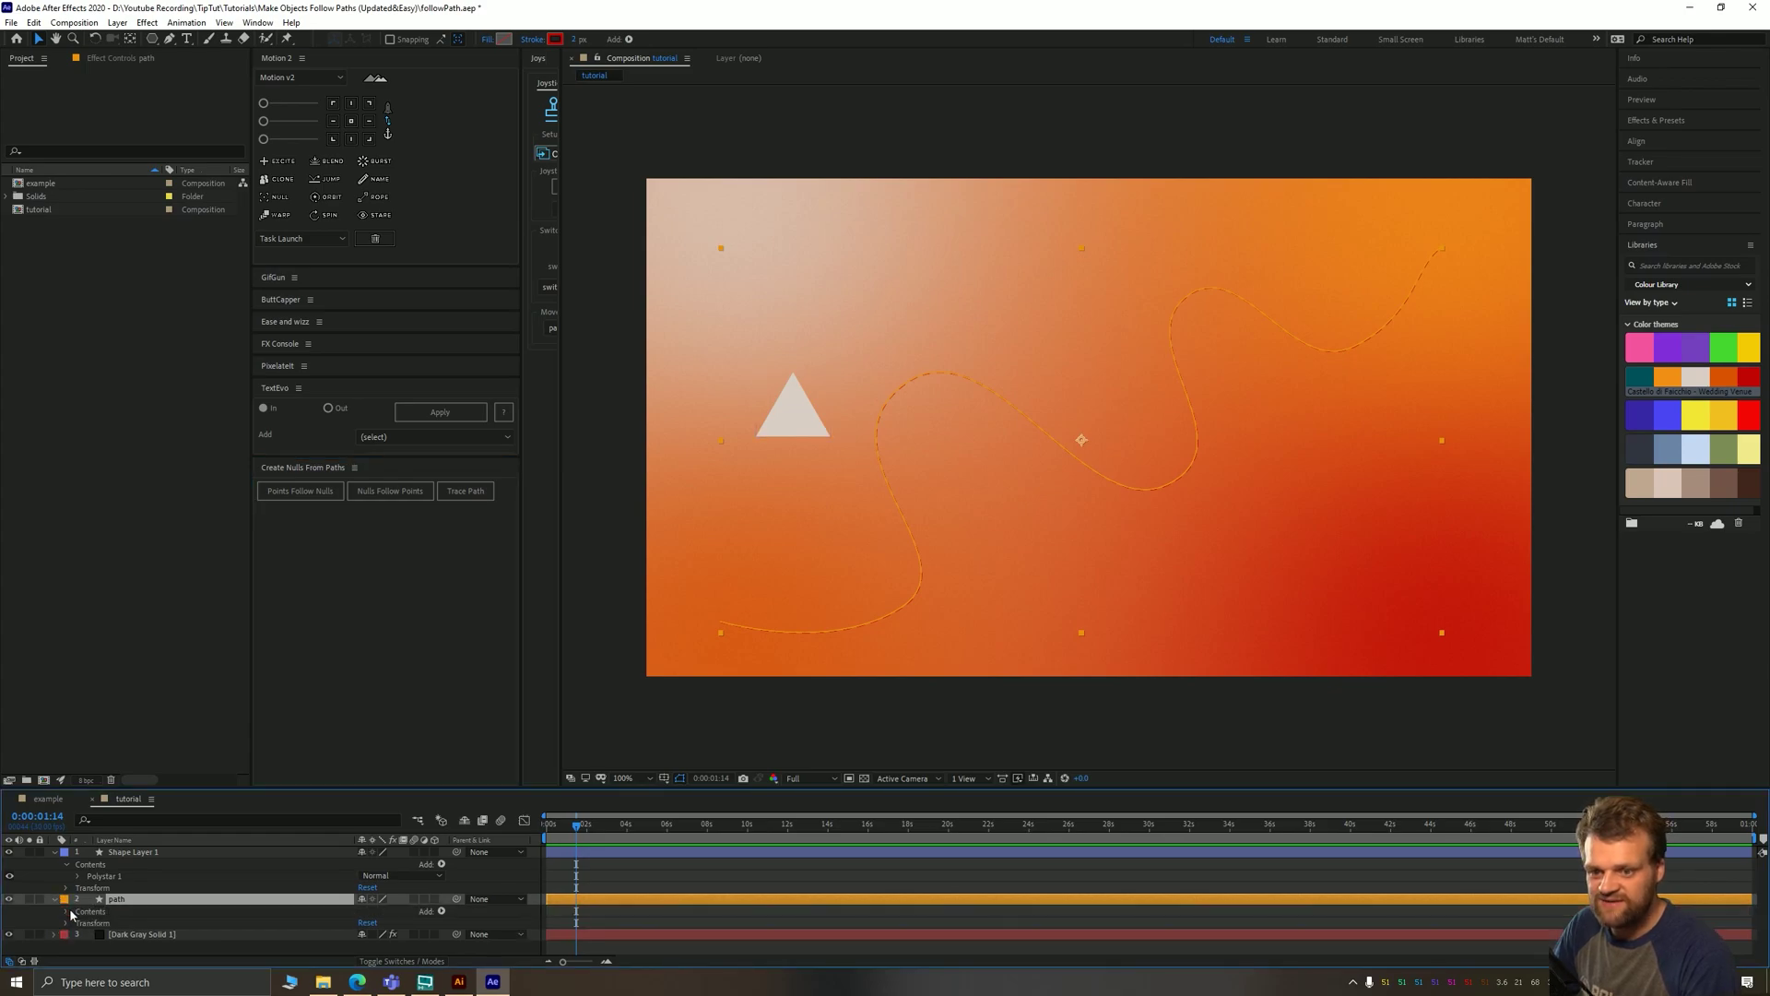
click(67, 911)
click(79, 923)
scroll(92, 899, down, 2)
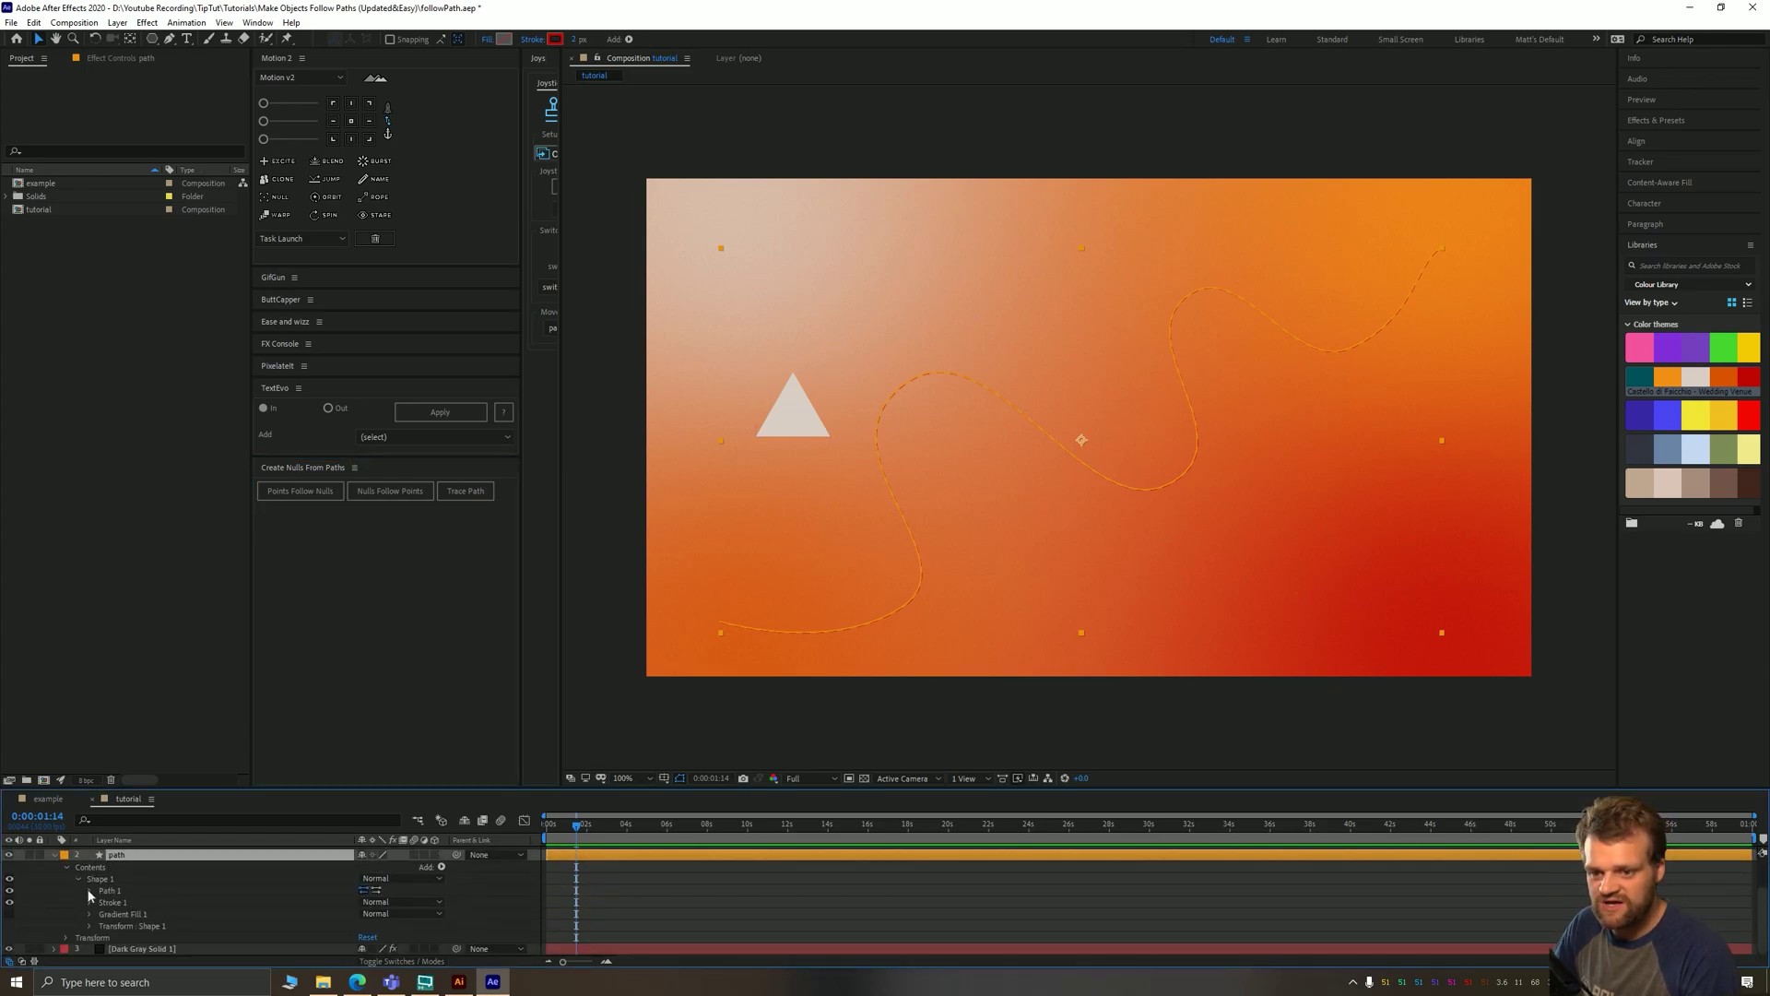
click(90, 891)
click(129, 903)
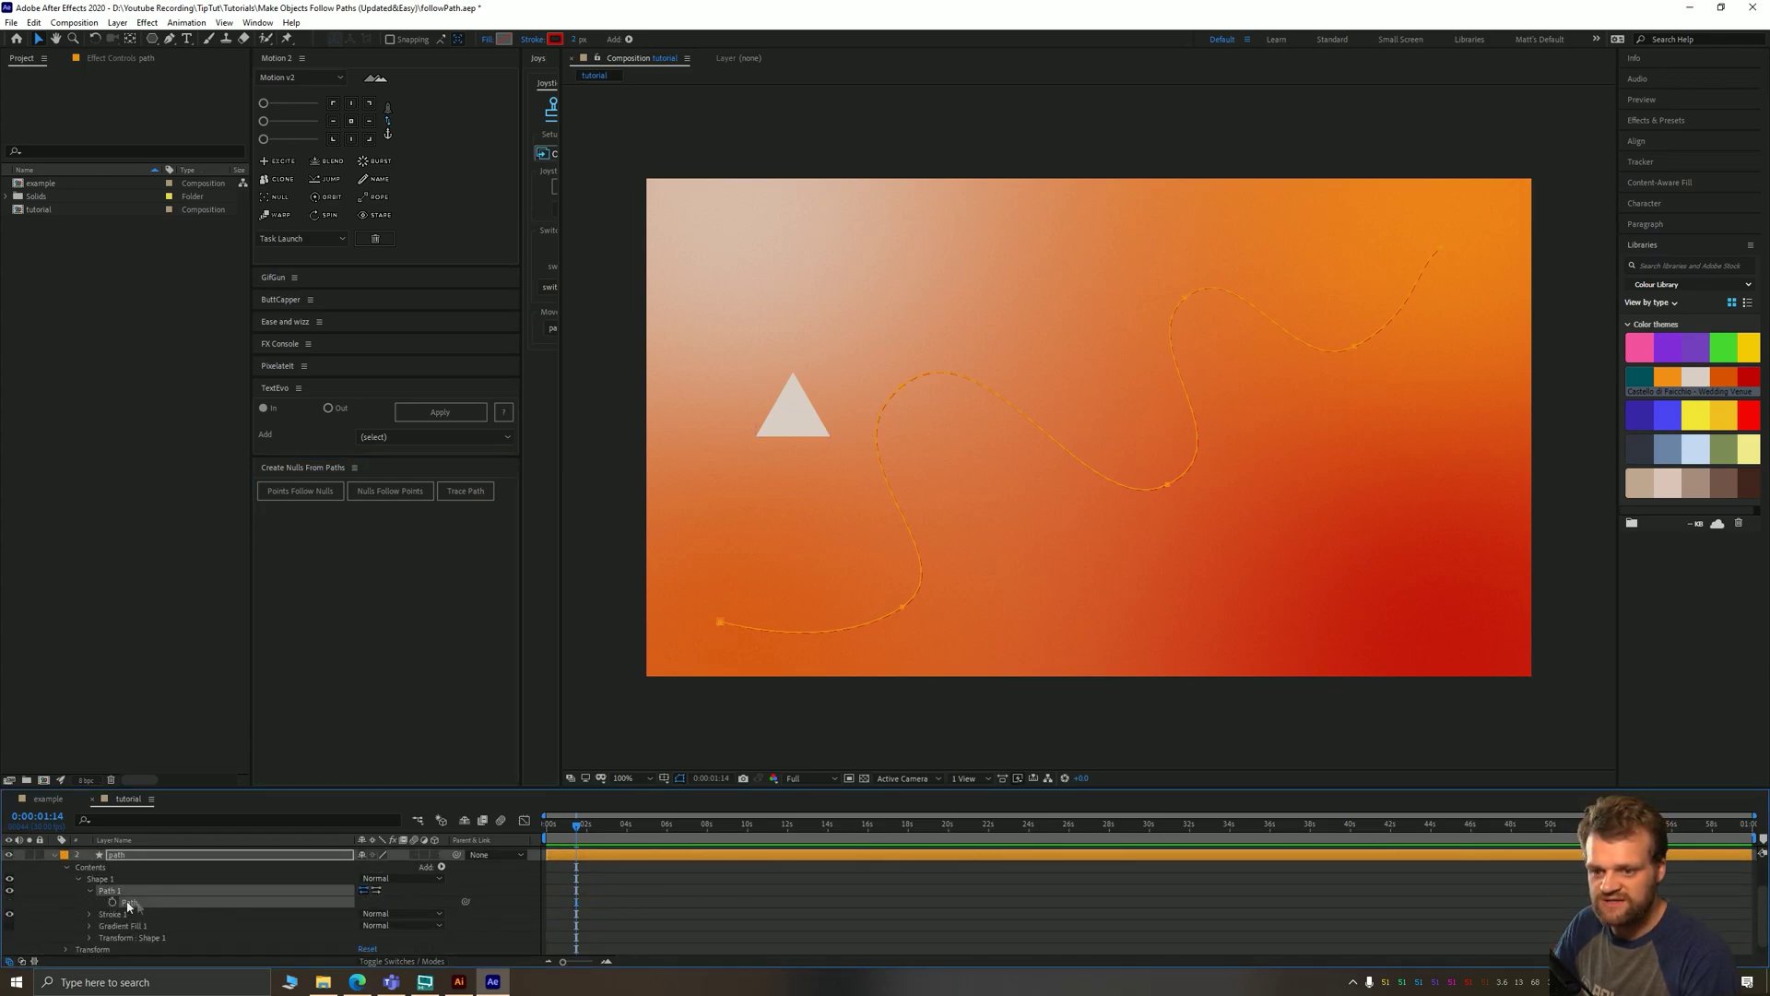
click(468, 491)
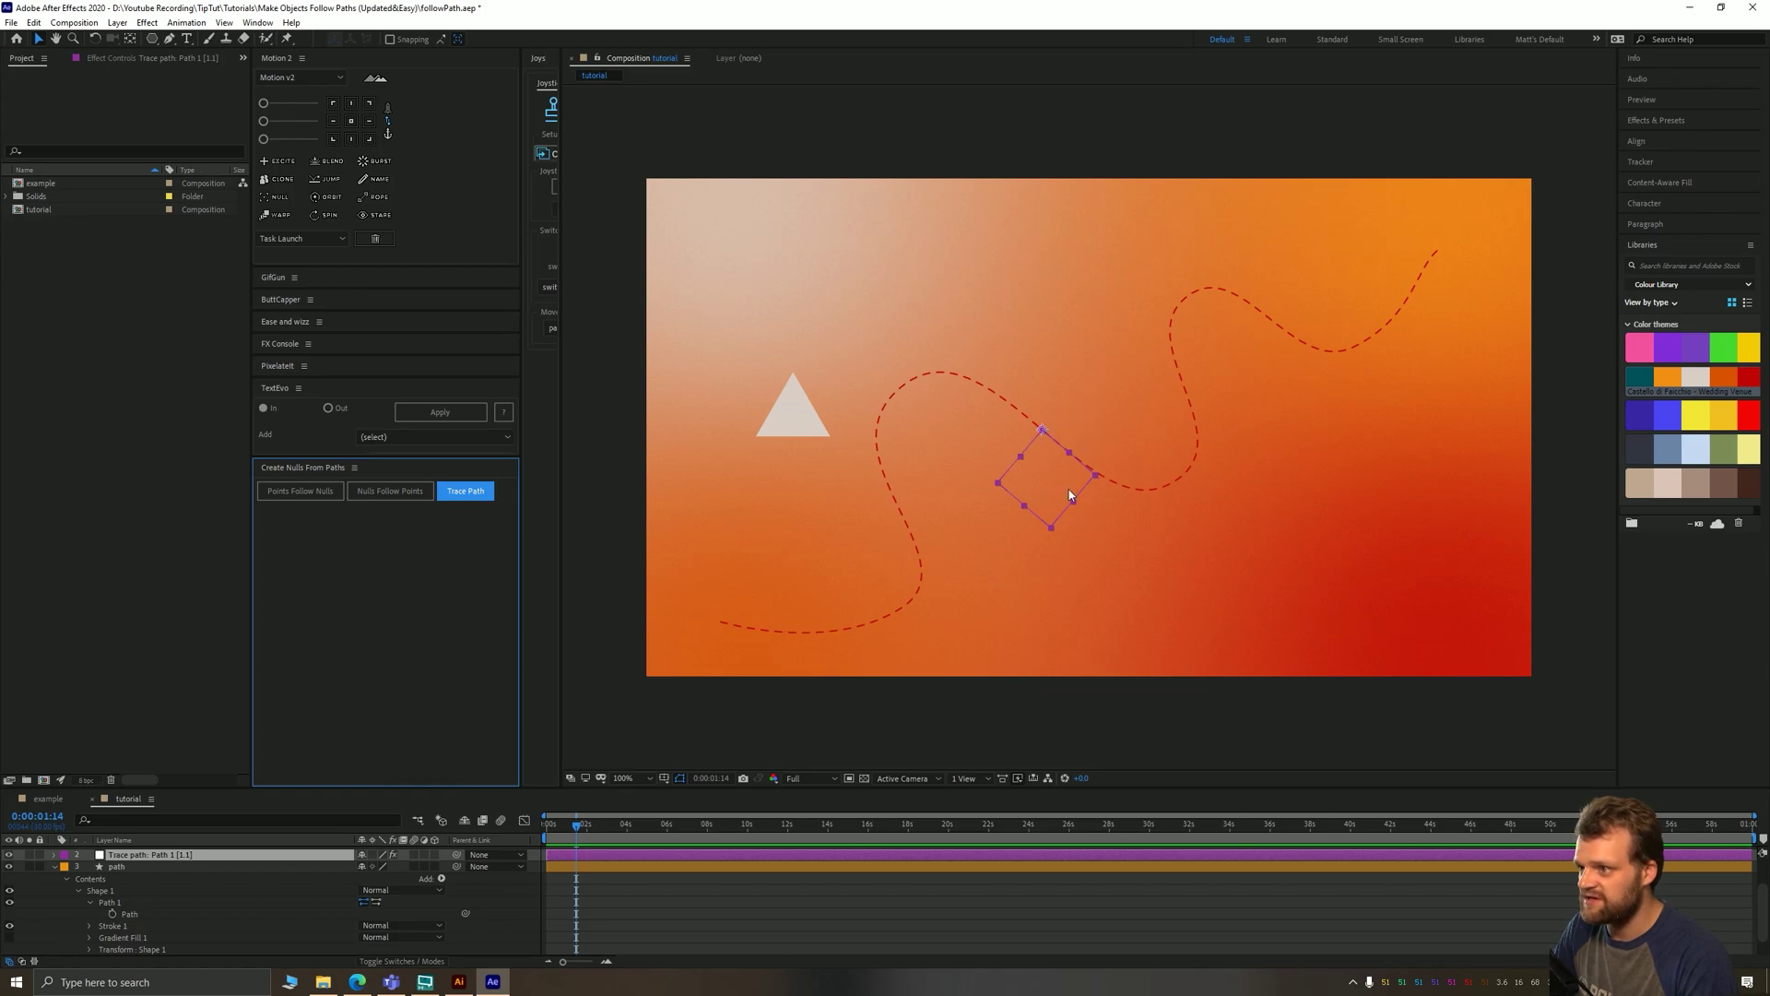
Move the null's 100% Progress keyframe to about 0:00:09:28 and preview the slower travel.
key(u)
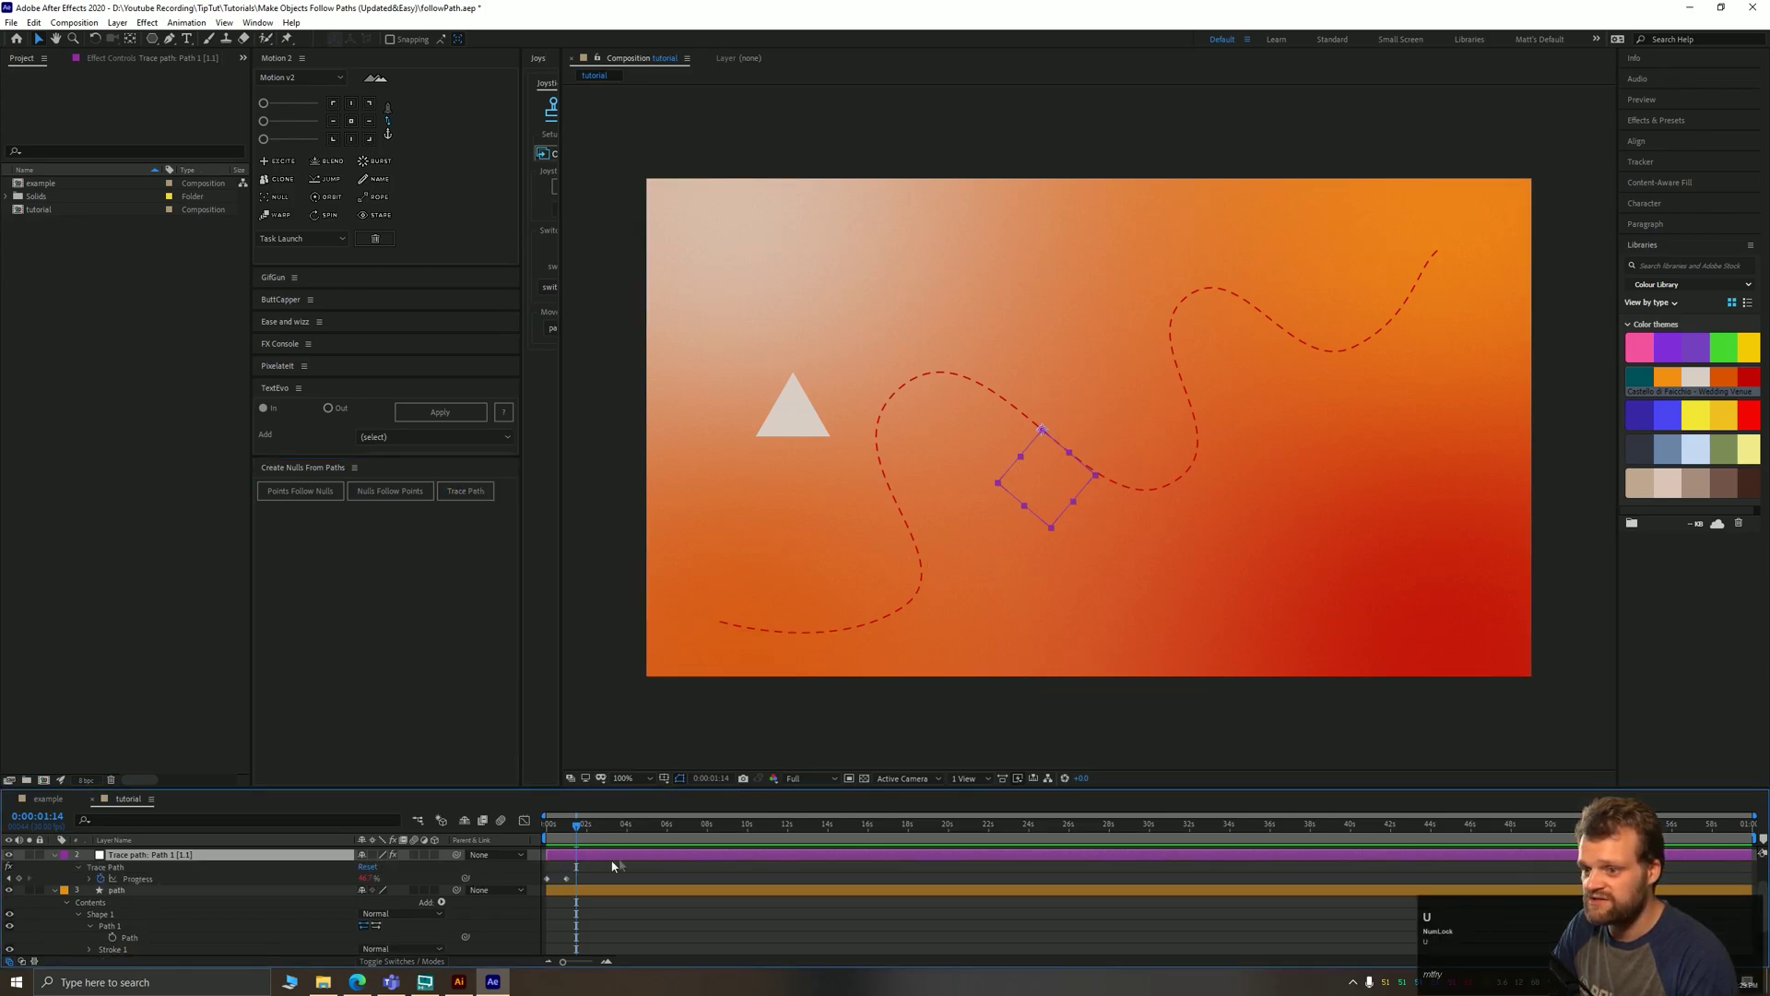
key(space)
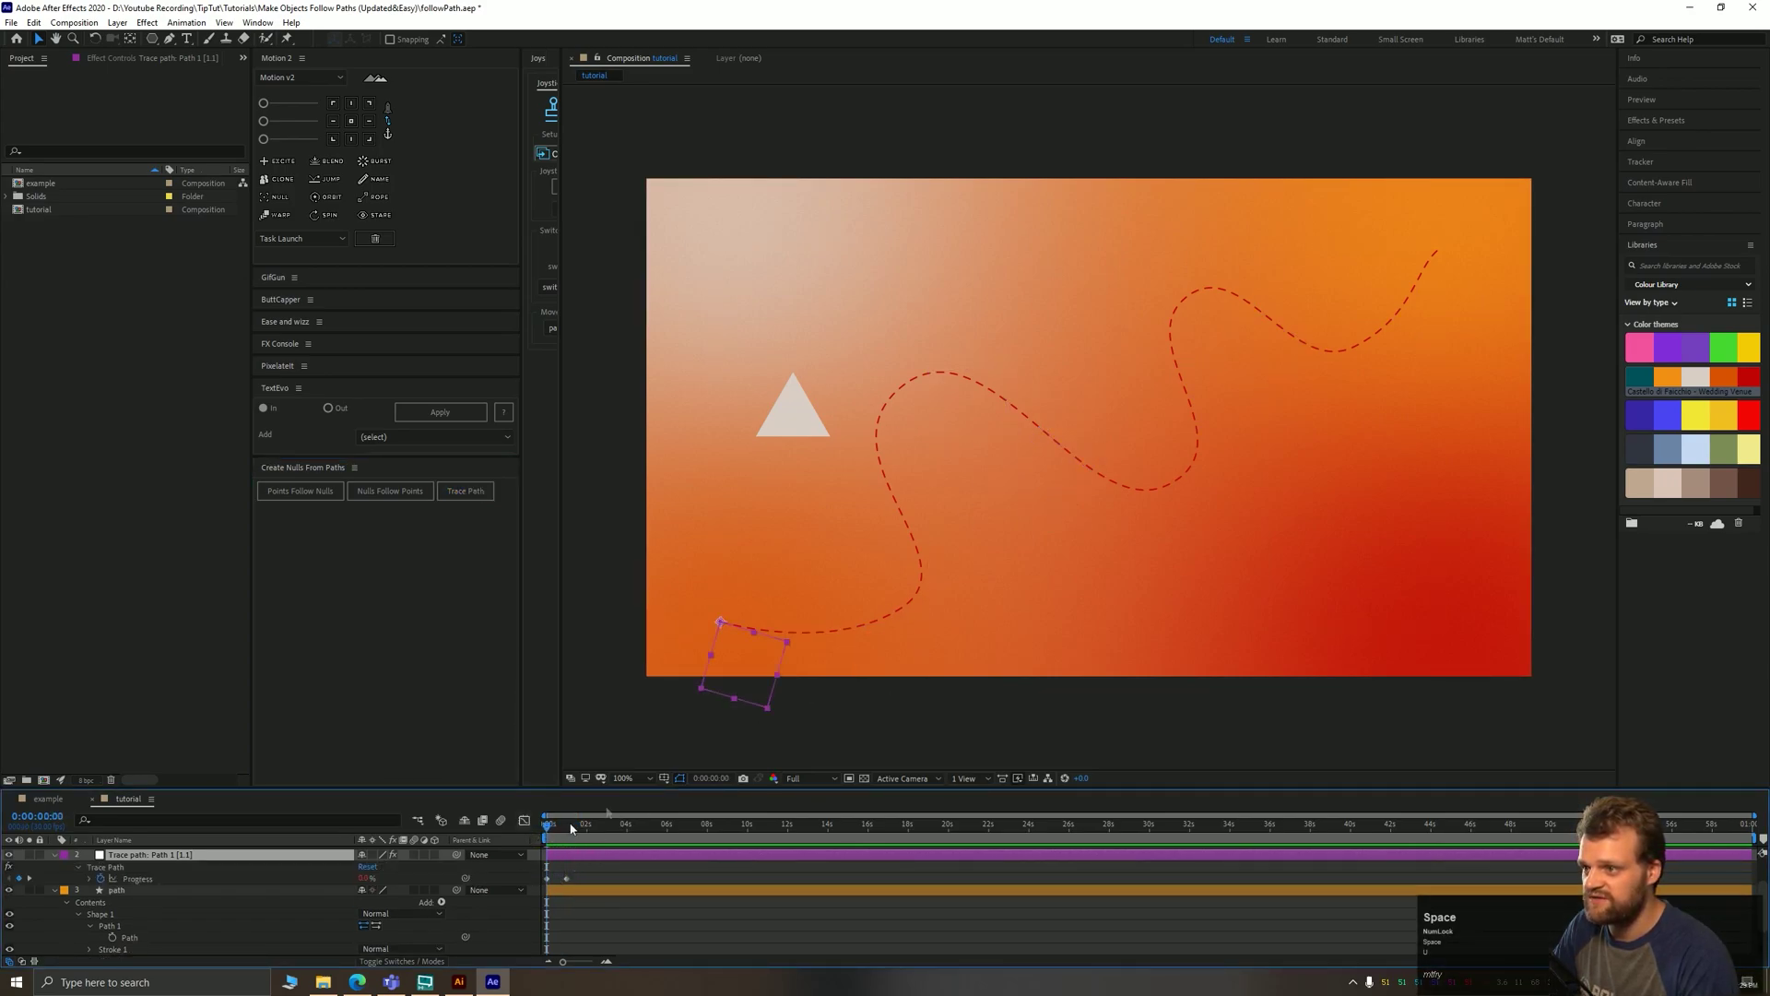
drag(564, 834, 673, 837)
drag(567, 878, 747, 888)
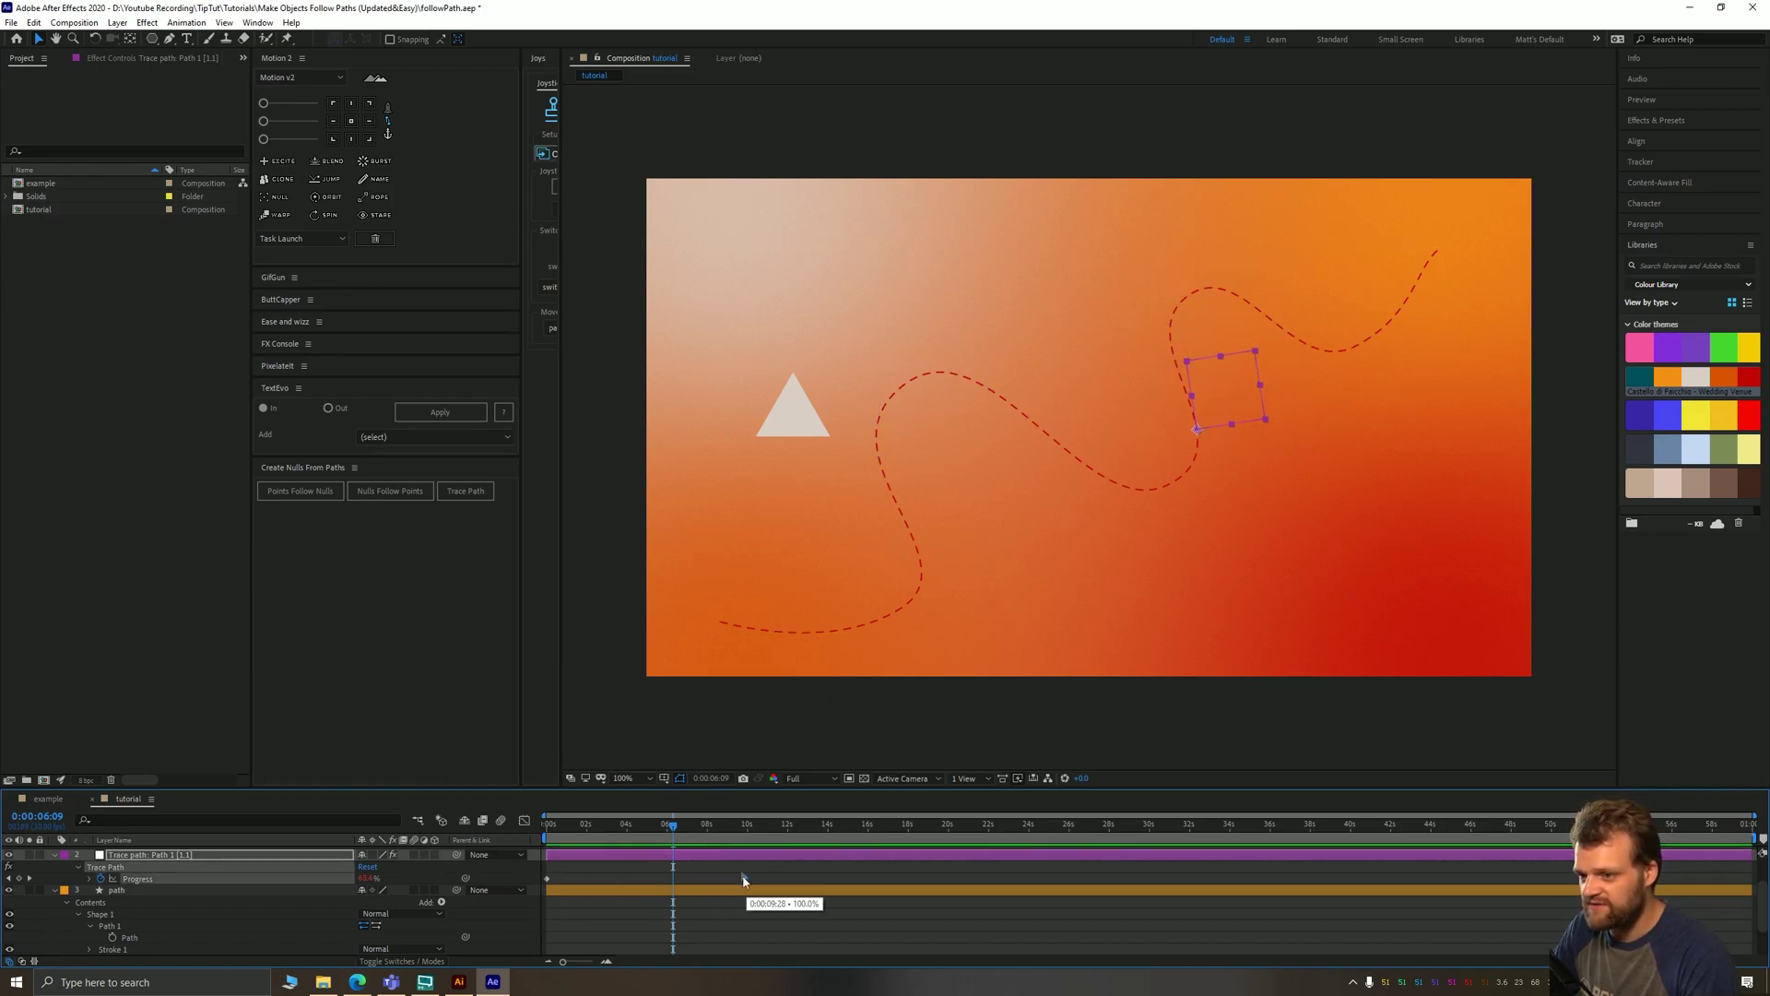
drag(673, 825, 539, 844)
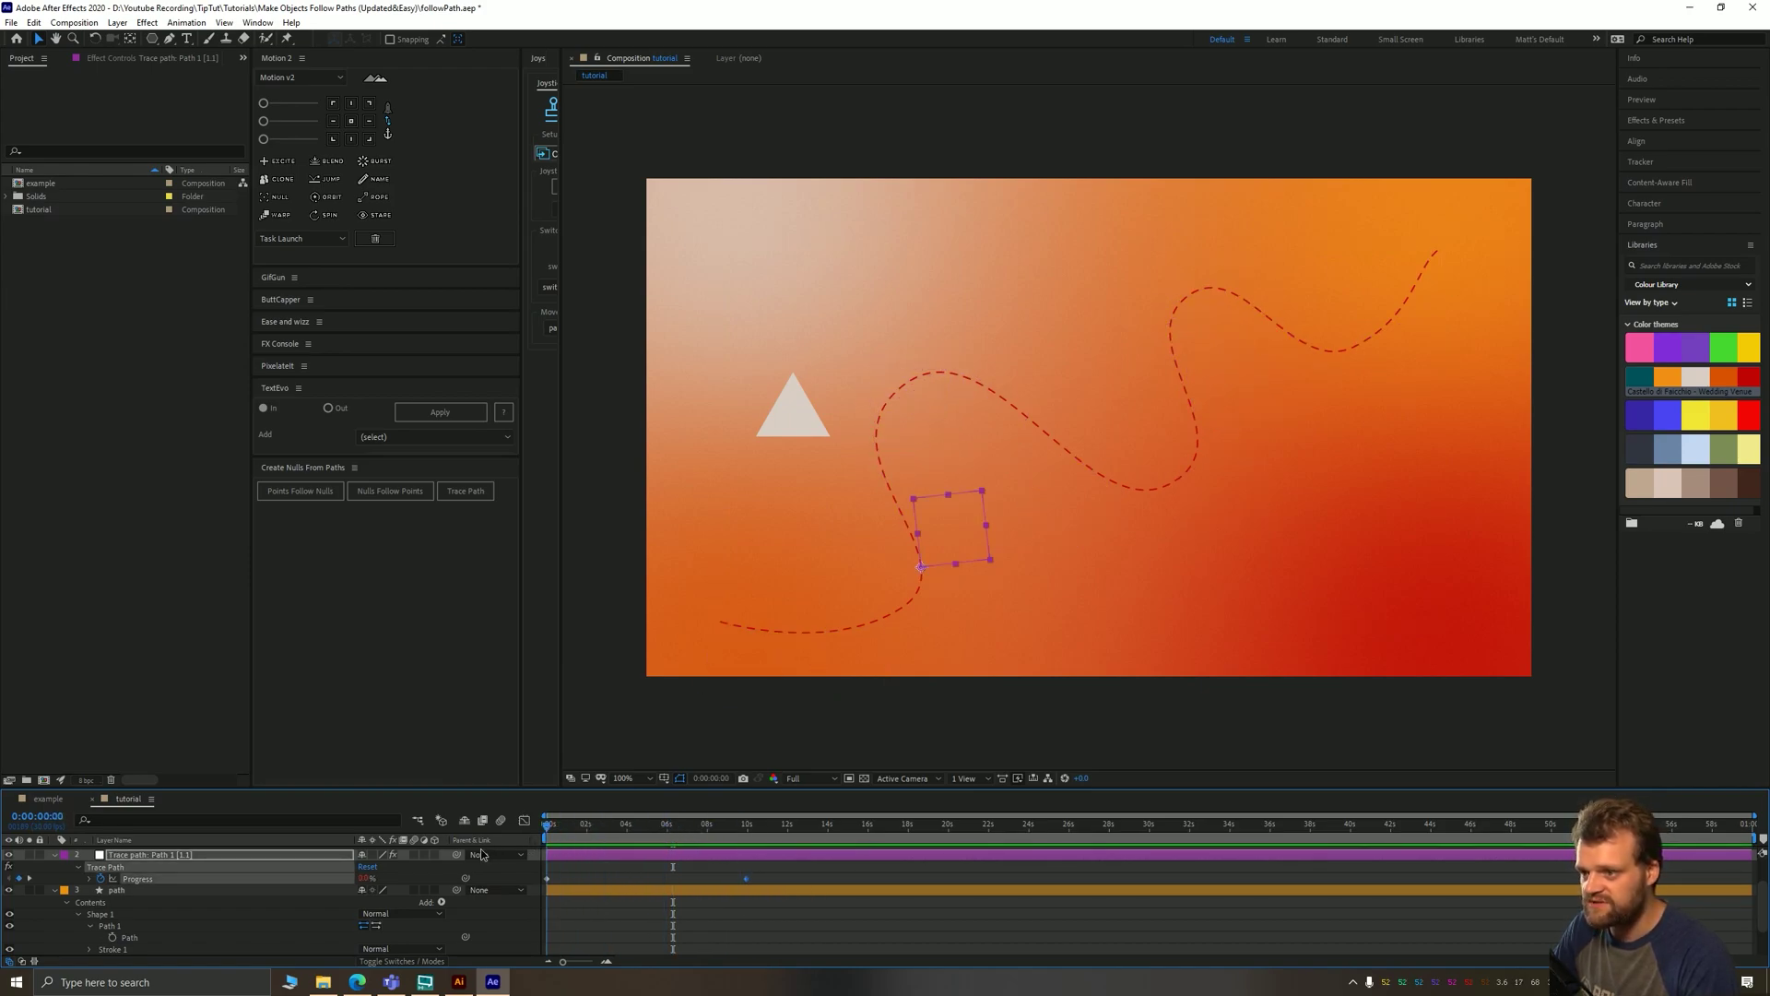
key(space)
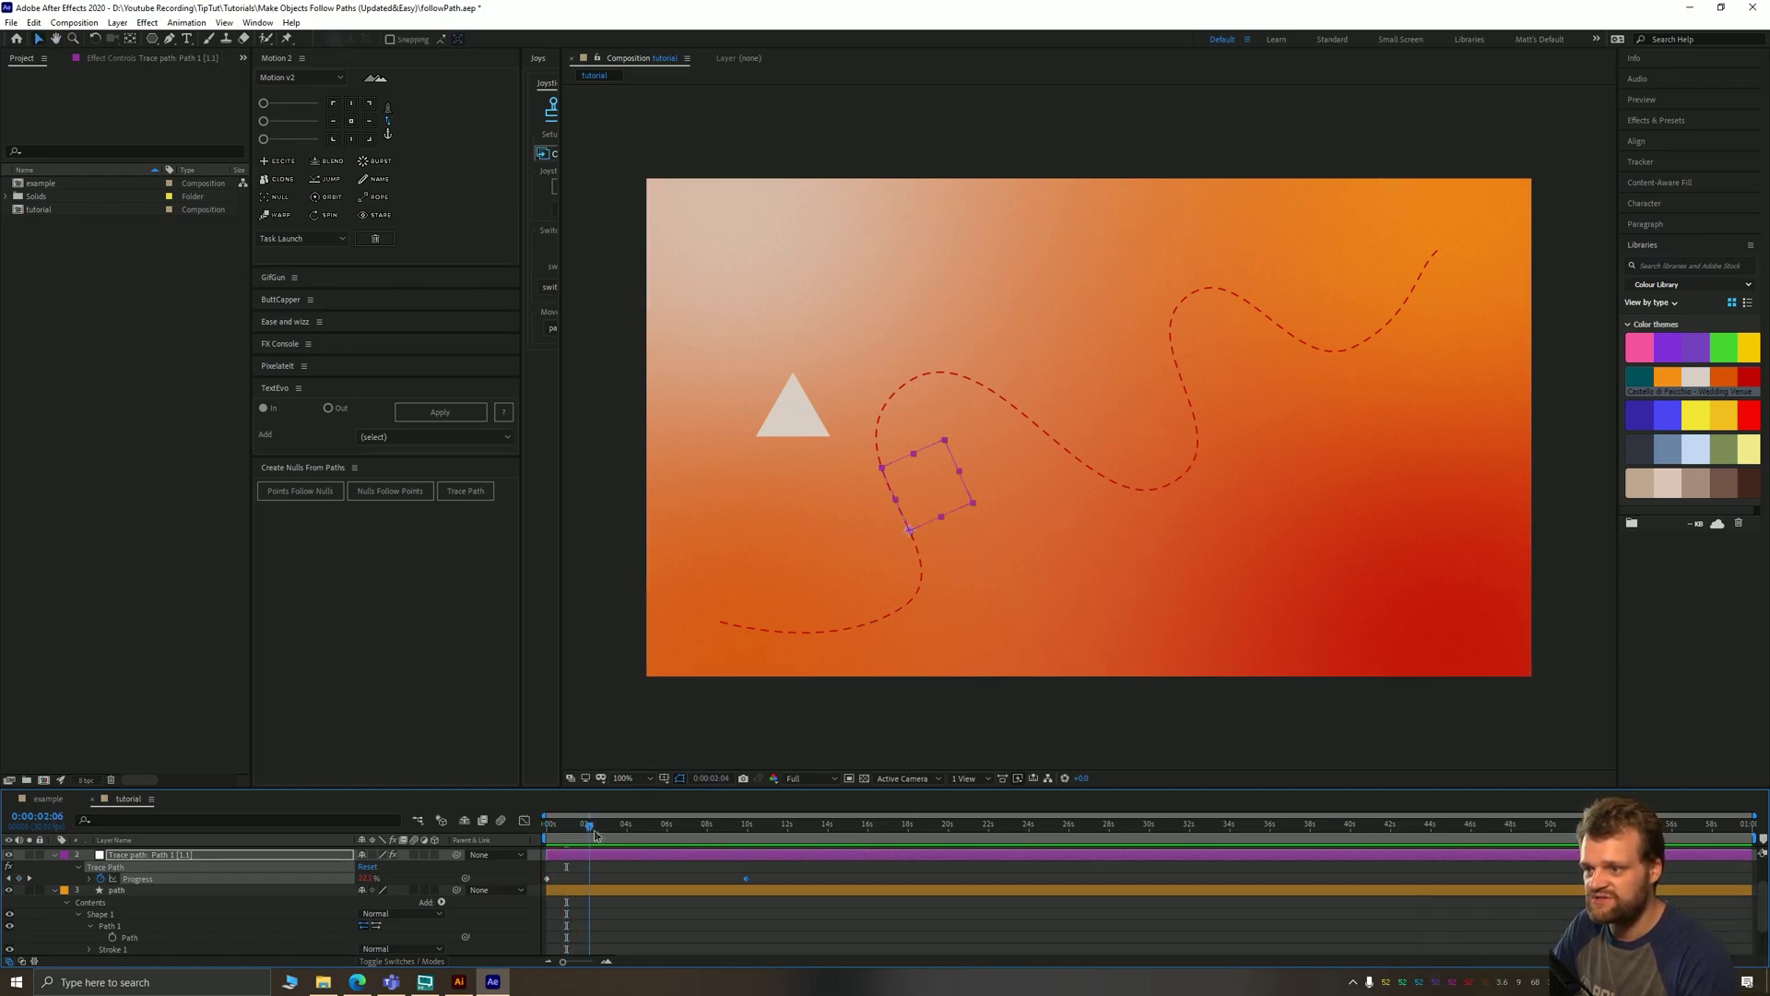
drag(595, 834, 638, 837)
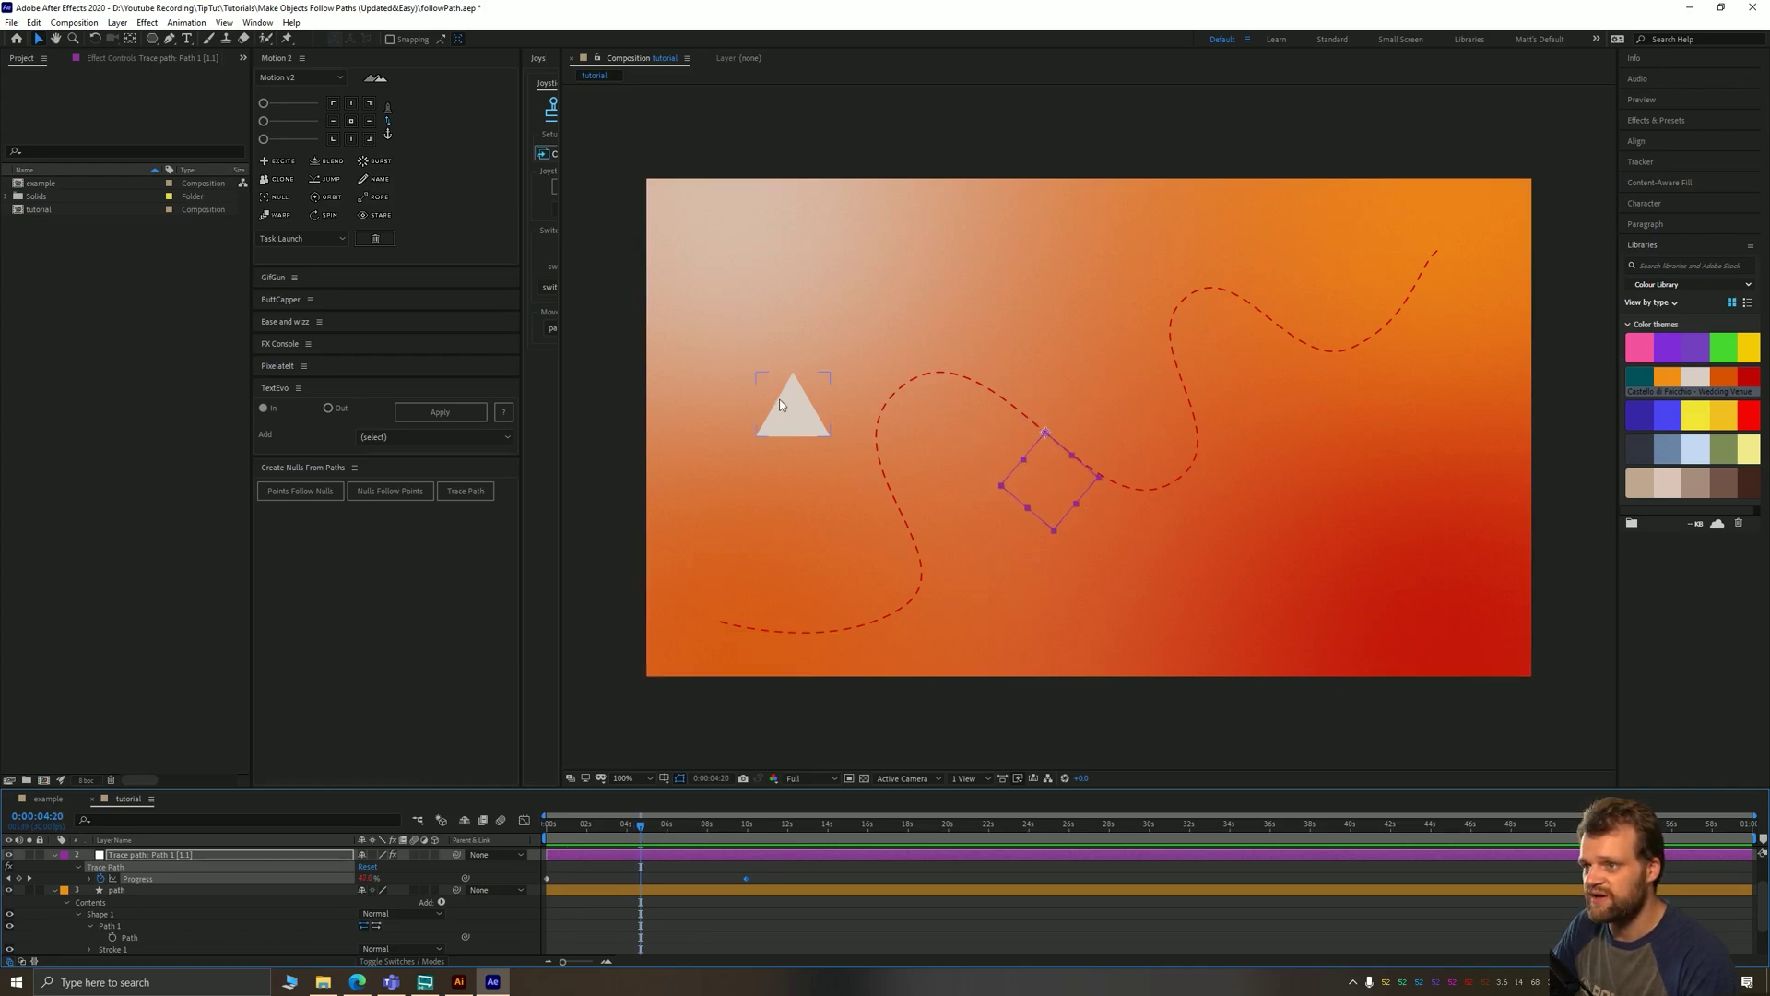
Move the triangle up onto the curve and adjust its anchor point with Pan Behind.
click(788, 419)
drag(788, 419, 959, 367)
key(y)
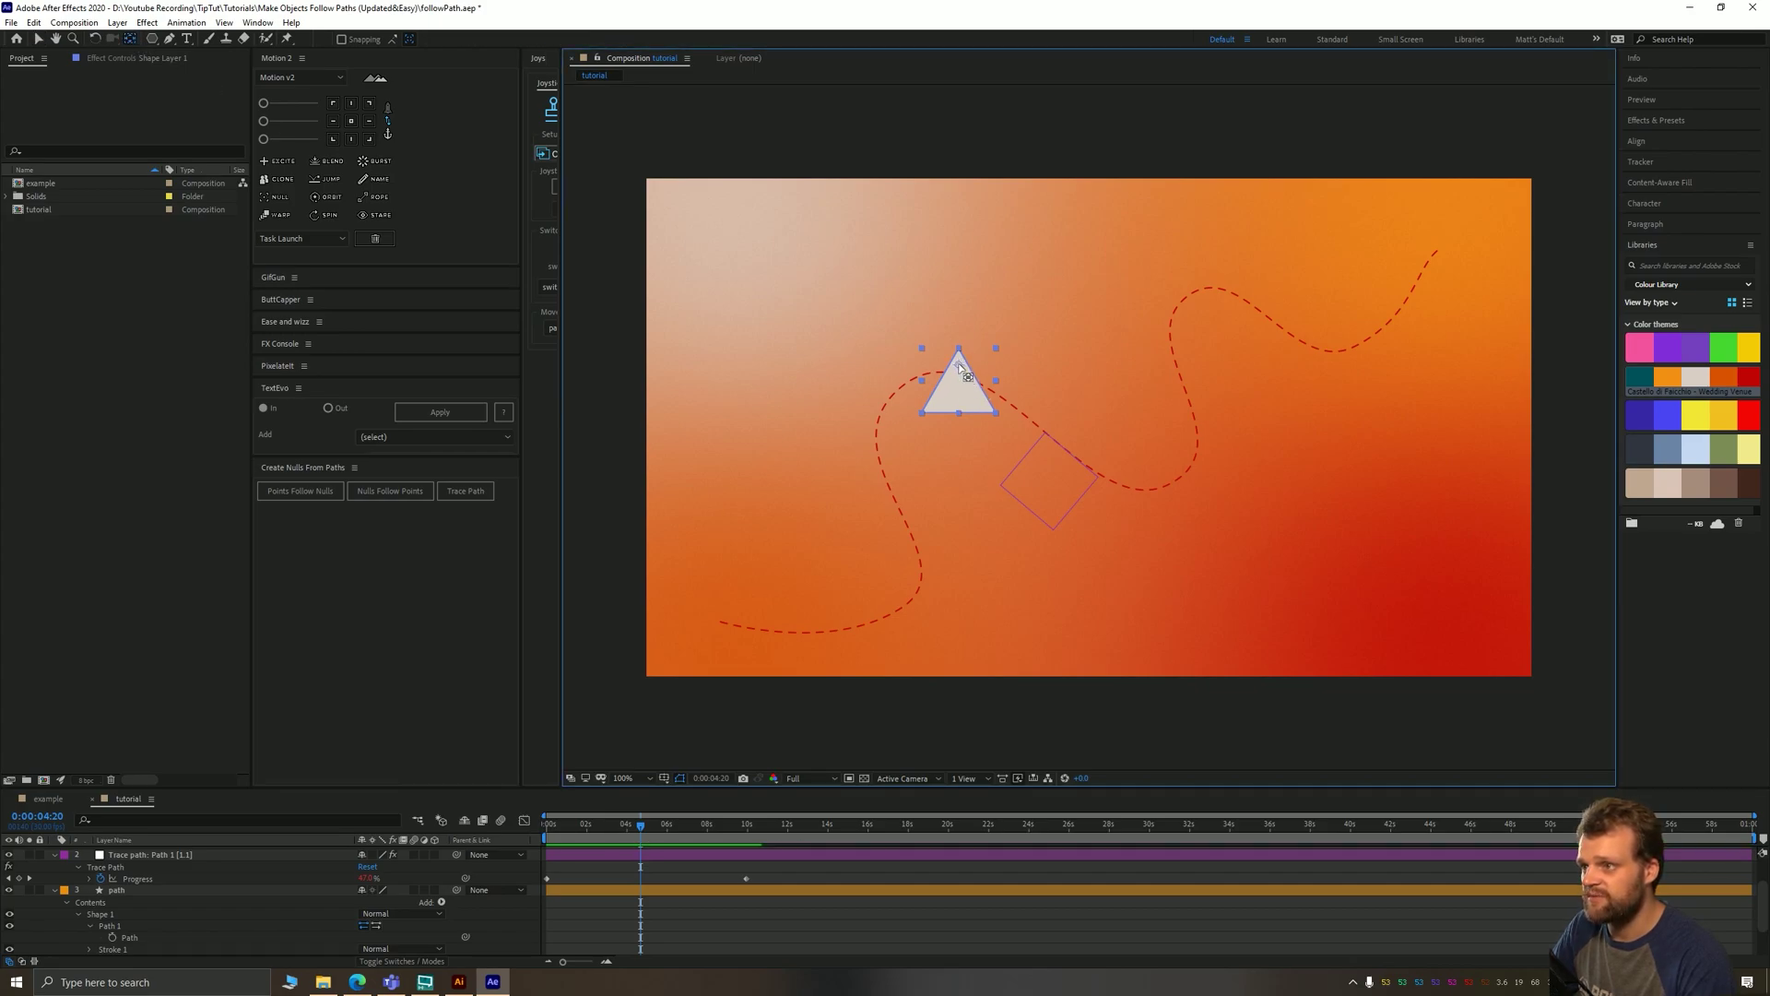
click(37, 39)
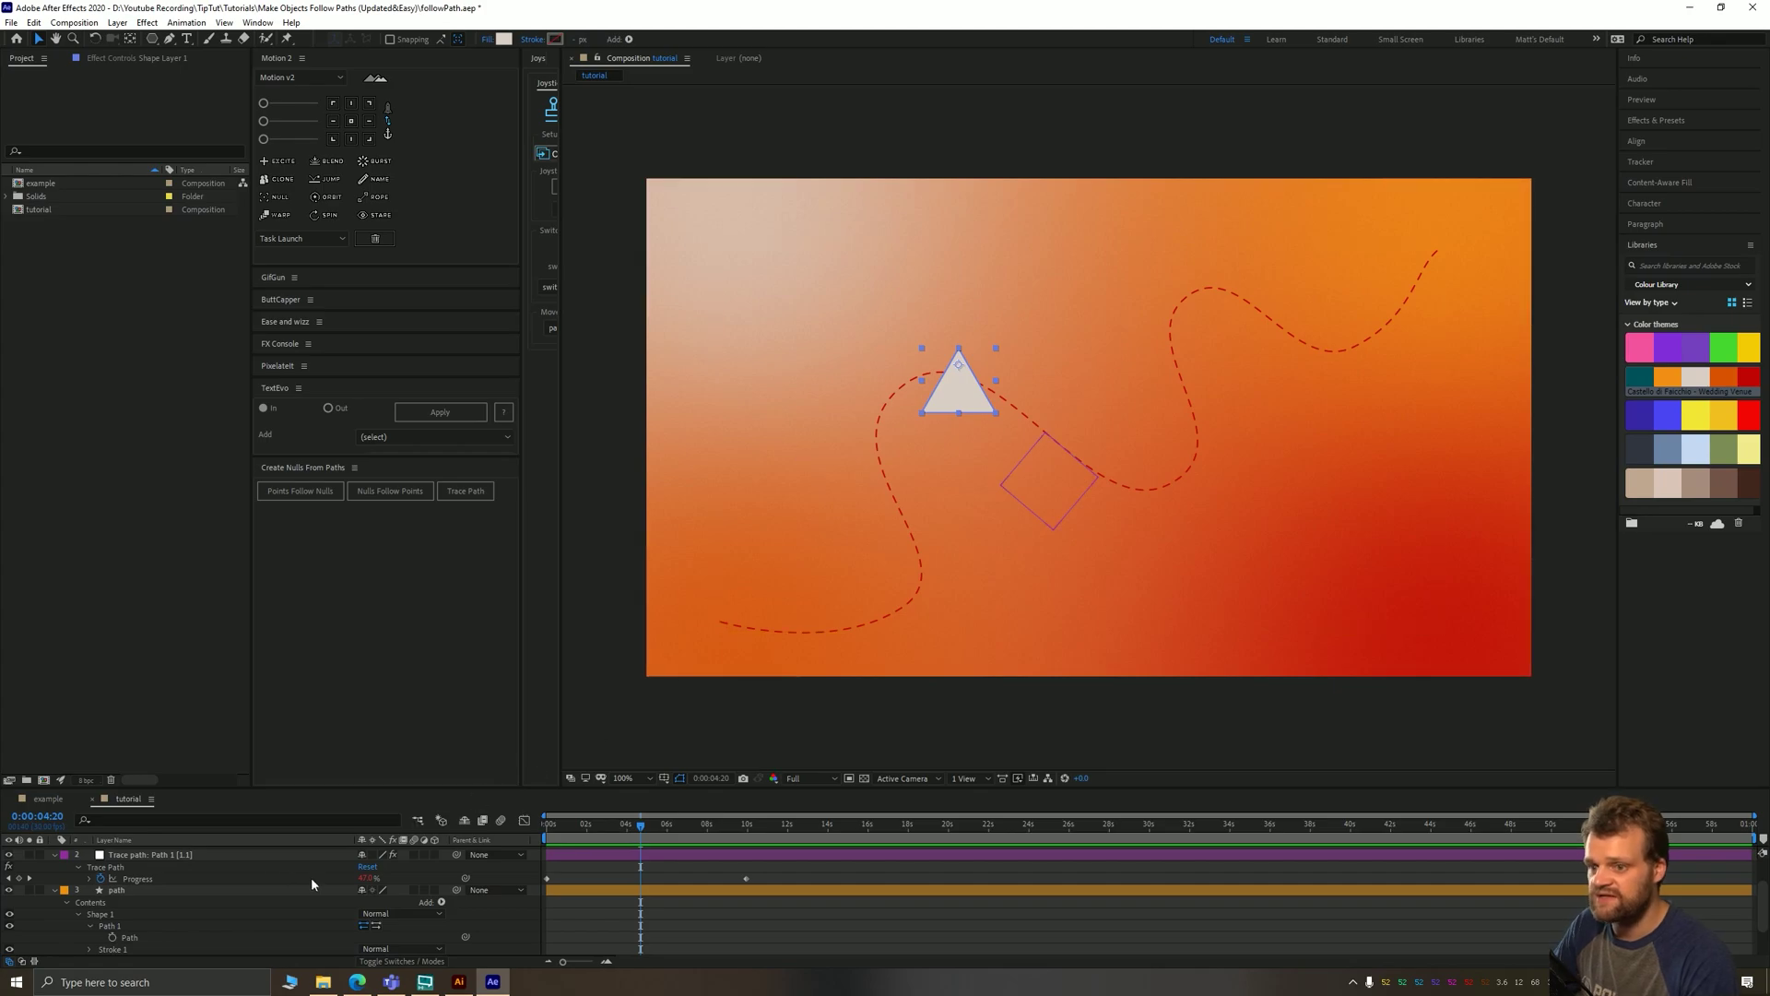
Rename the triangle layer to 'object' and set its Rotation to 132°.
scroll(204, 887, up, 2)
key(r)
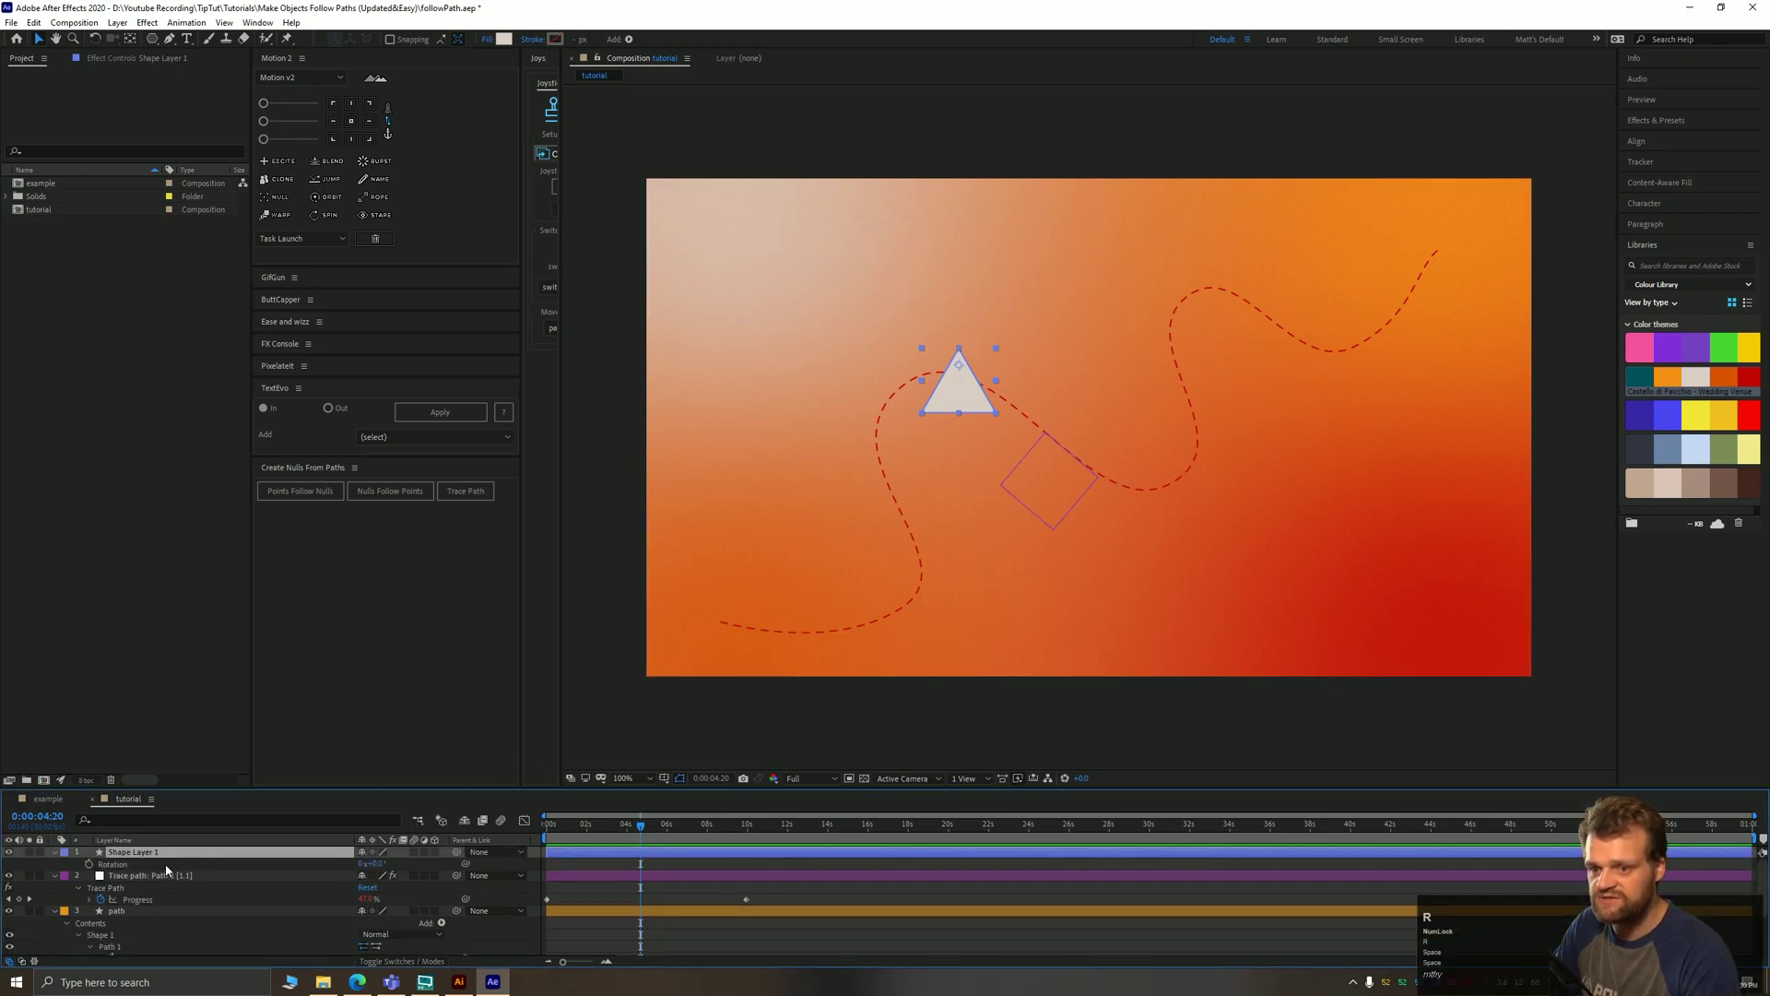
key(Return)
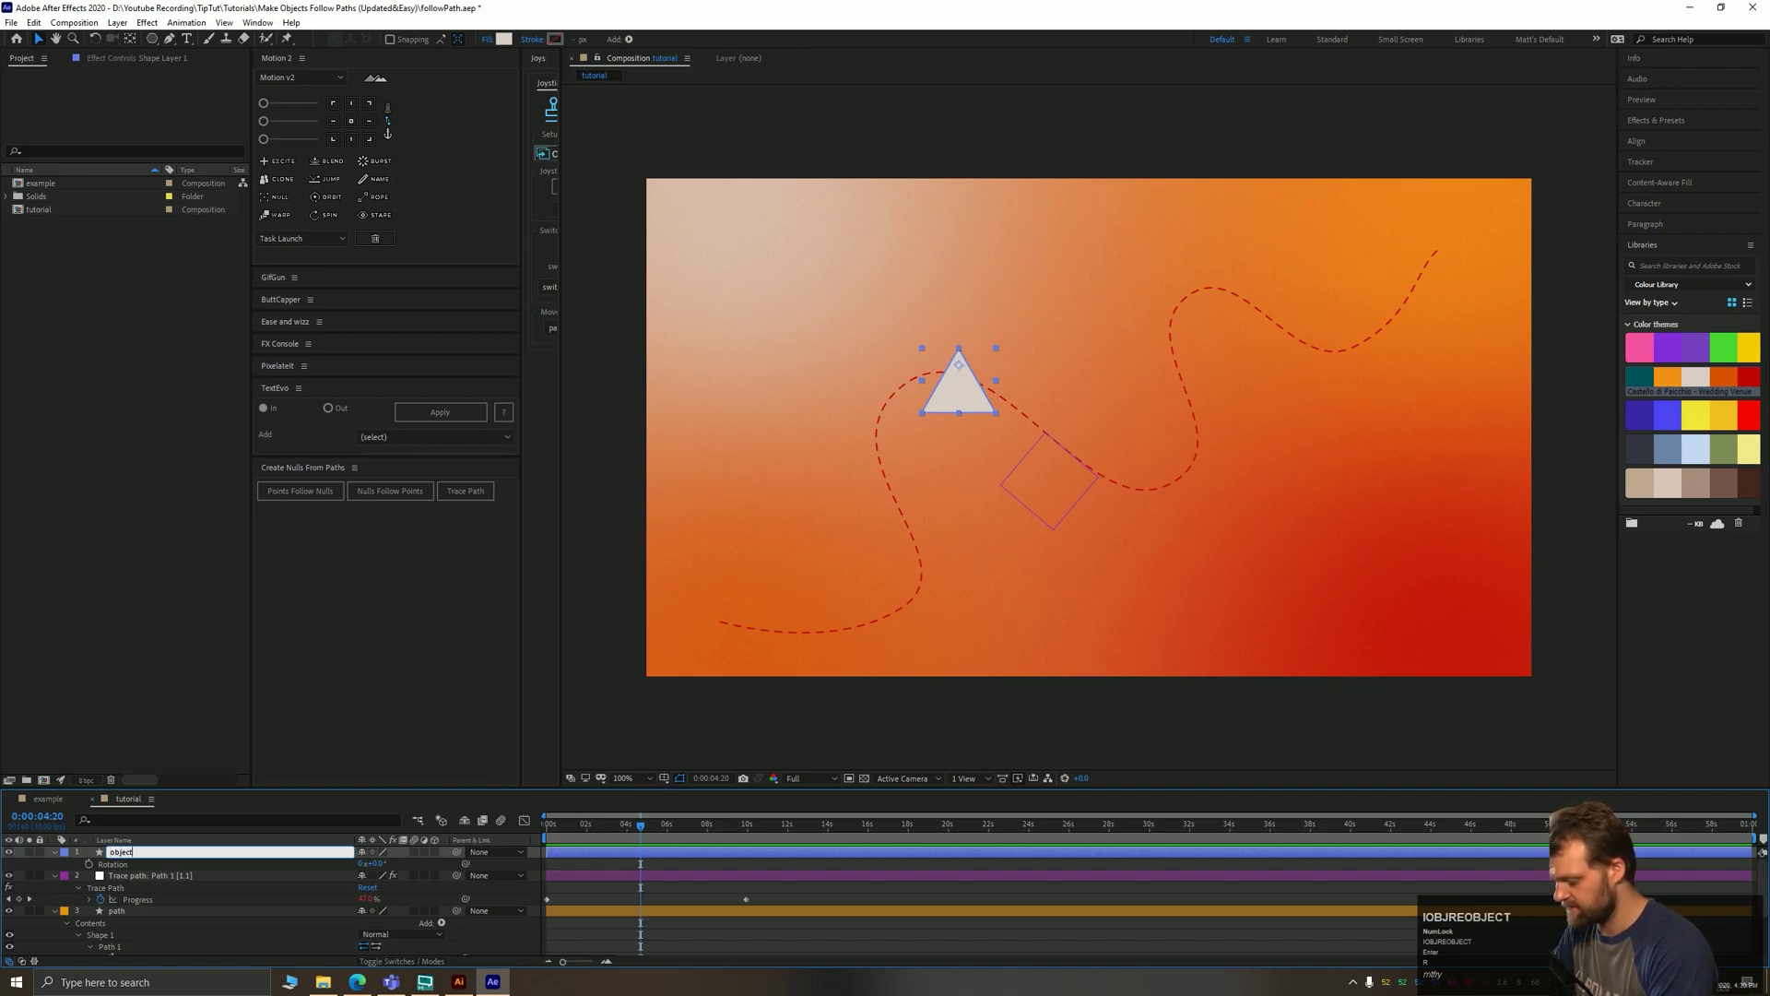
key(Return)
drag(381, 868, 454, 838)
Position the object triangle on the curve directly over the Trace path null.
mouse_move(931, 352)
mouse_down()
mouse_move(1033, 432)
mouse_move(996, 397)
mouse_up()
click(1051, 455)
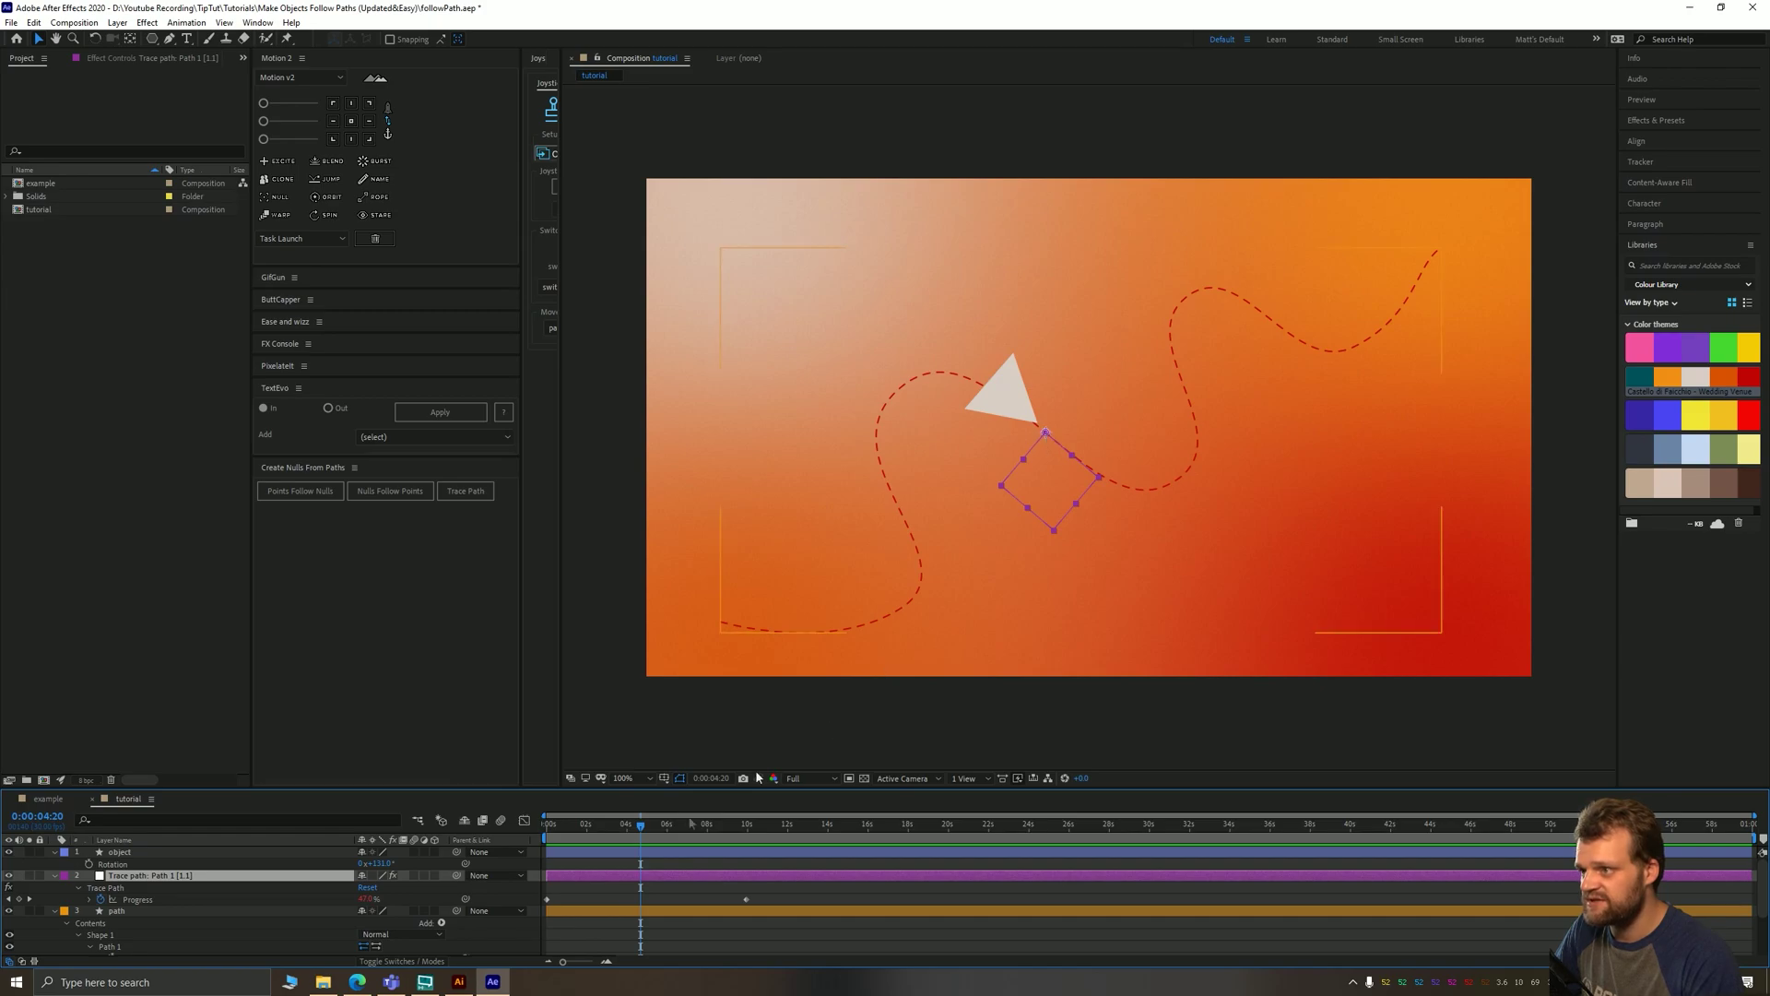
key(ctrl+Up)
drag(1006, 409, 1029, 429)
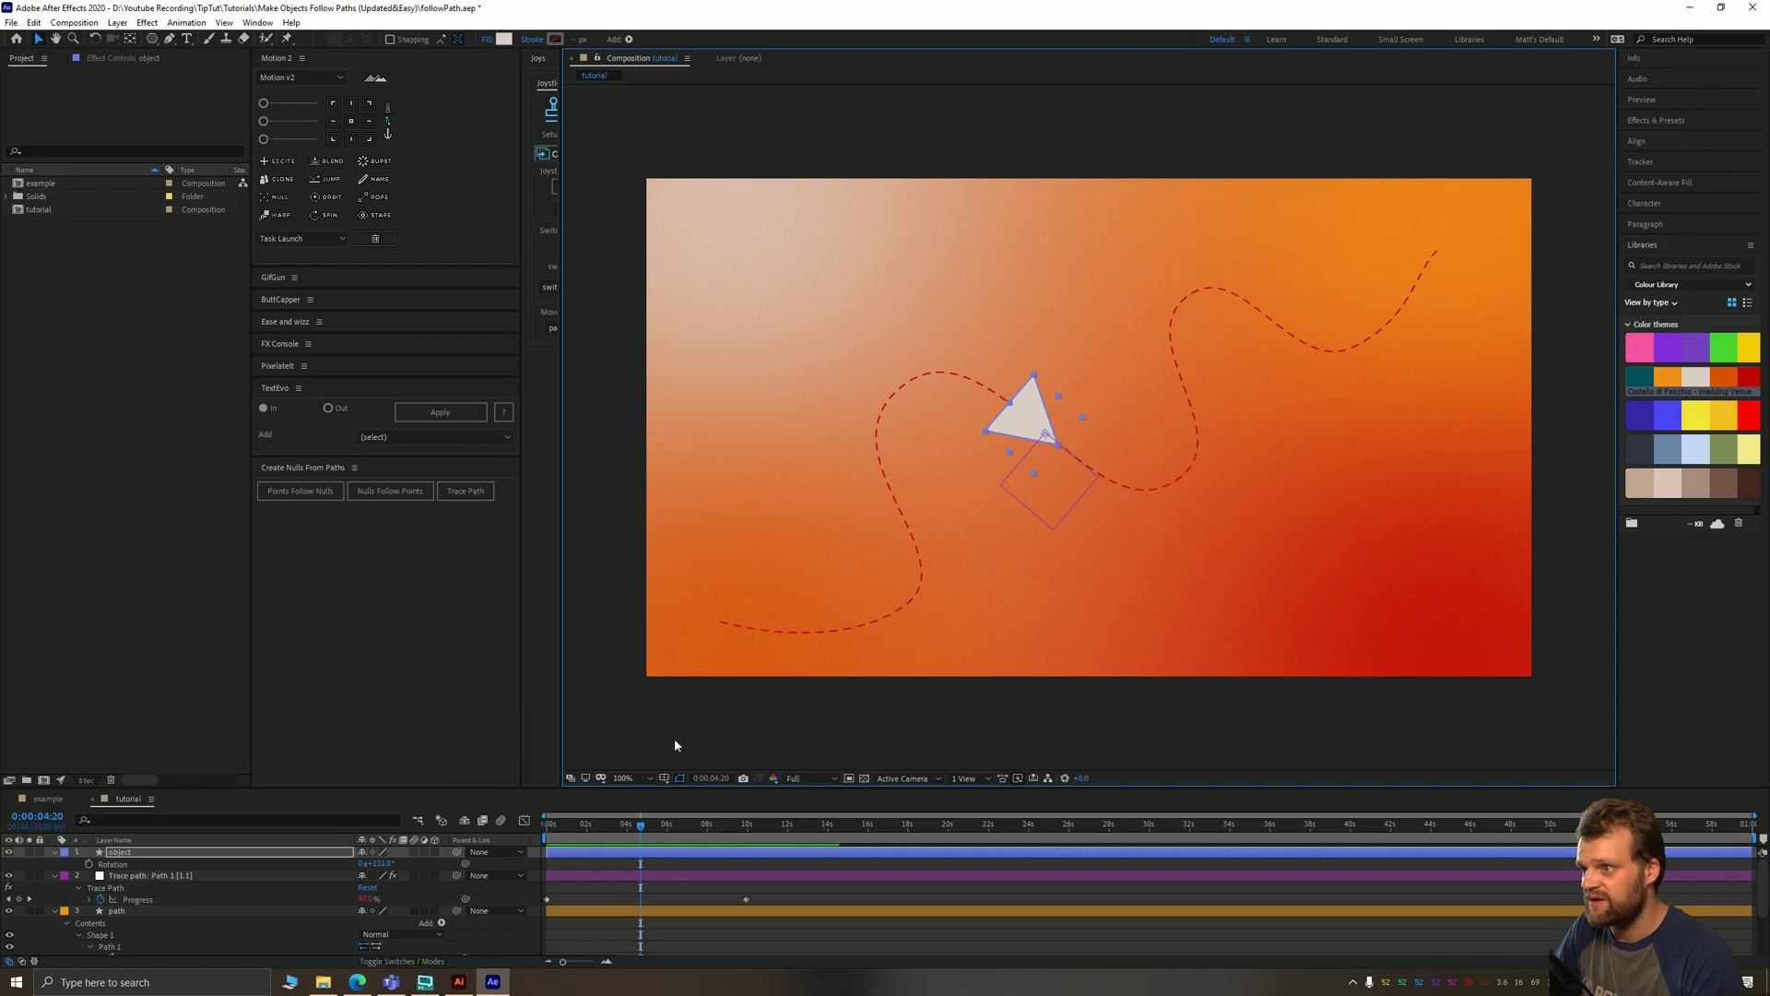
Parent the object layer to the Trace path null and play it from the start.
click(131, 877)
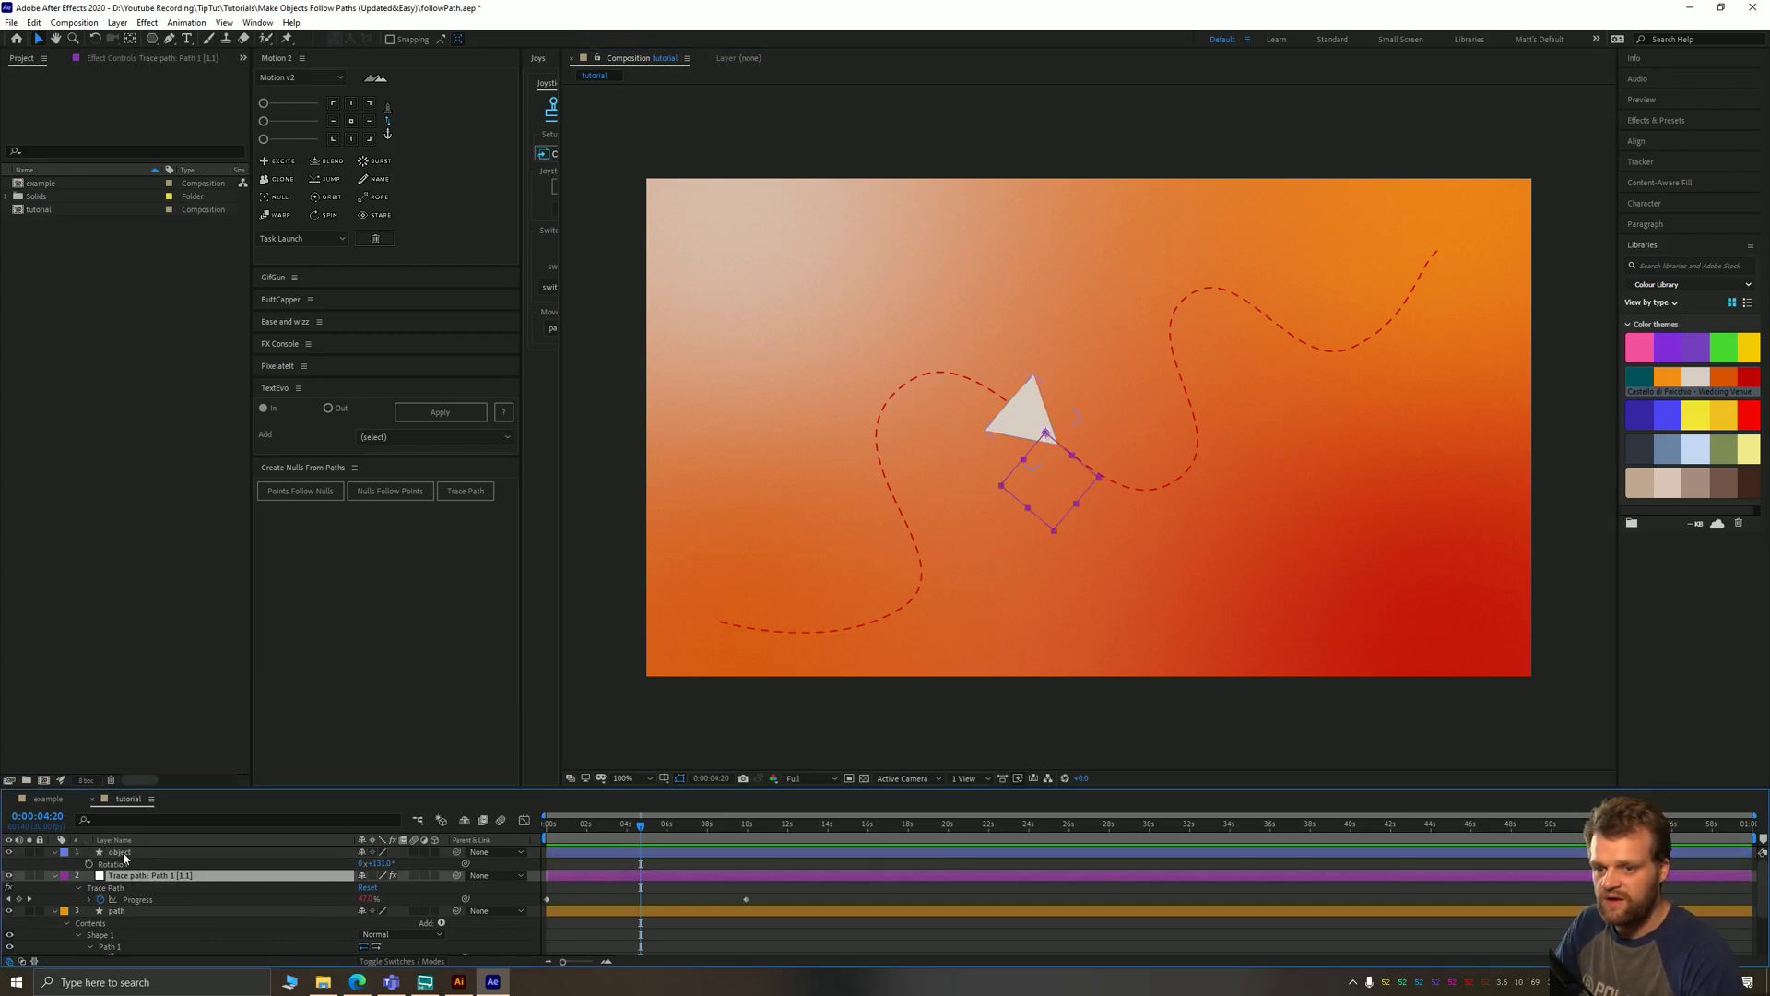
click(126, 854)
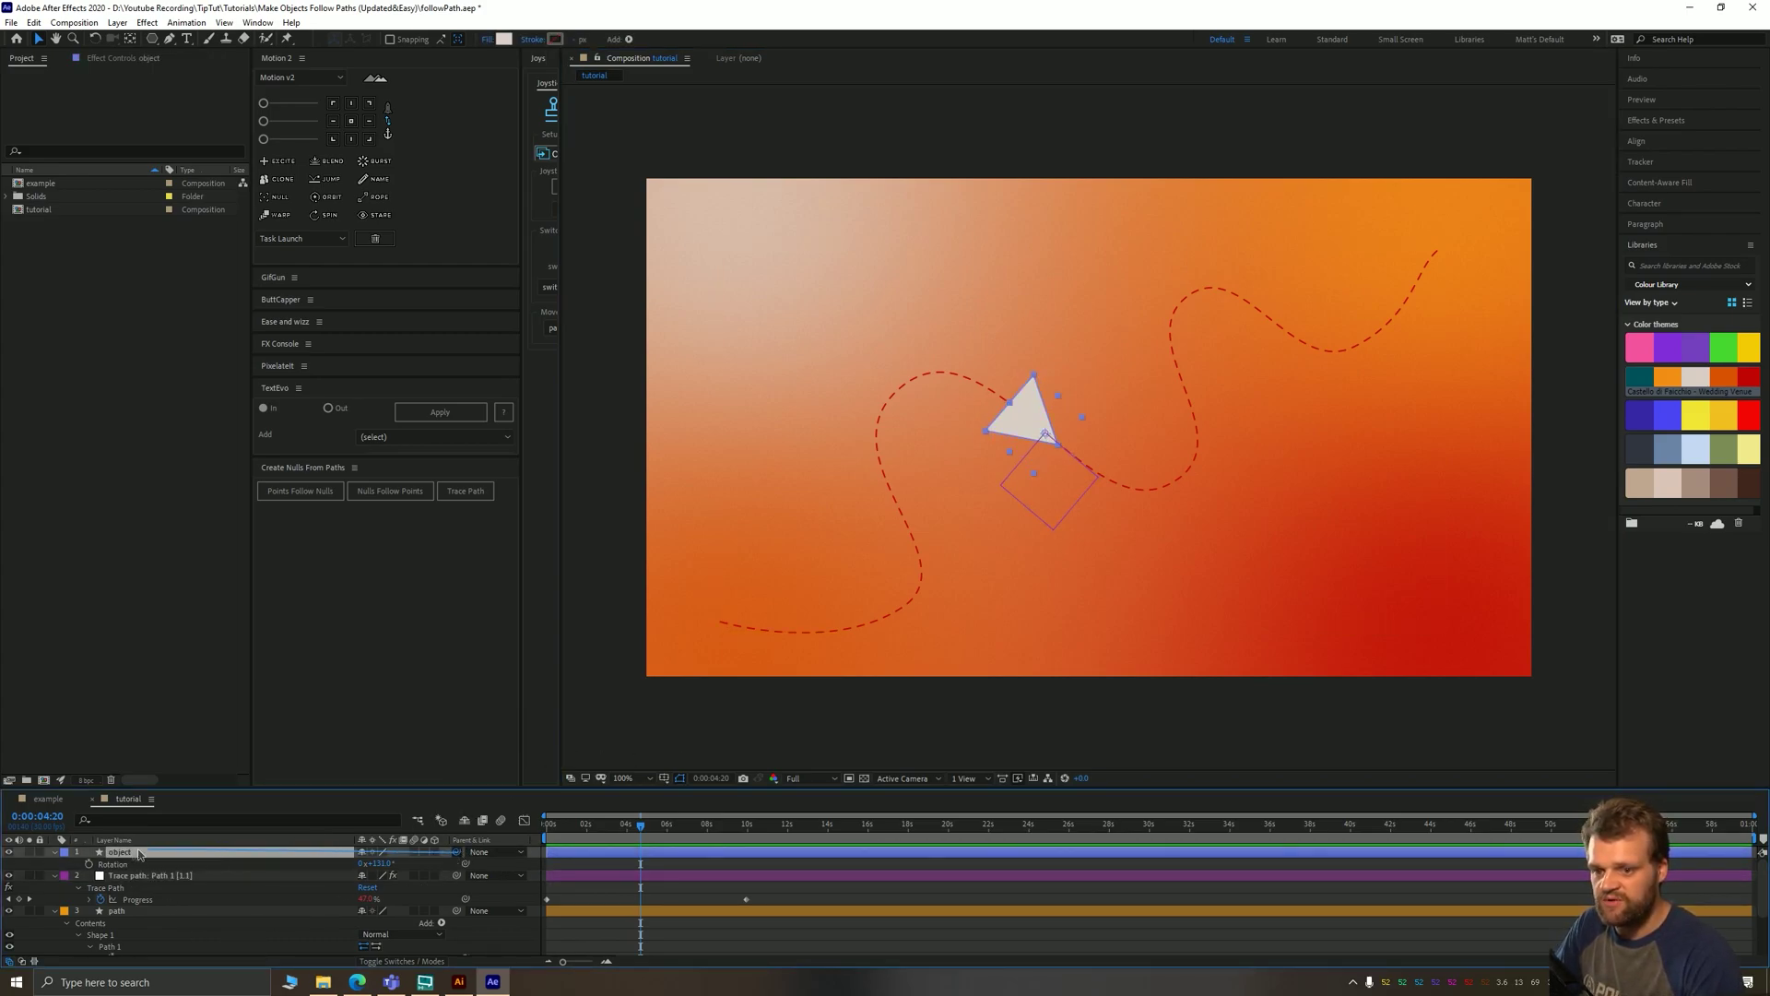
mouse_move(138, 854)
mouse_down()
mouse_move(153, 857)
mouse_move(137, 875)
mouse_up()
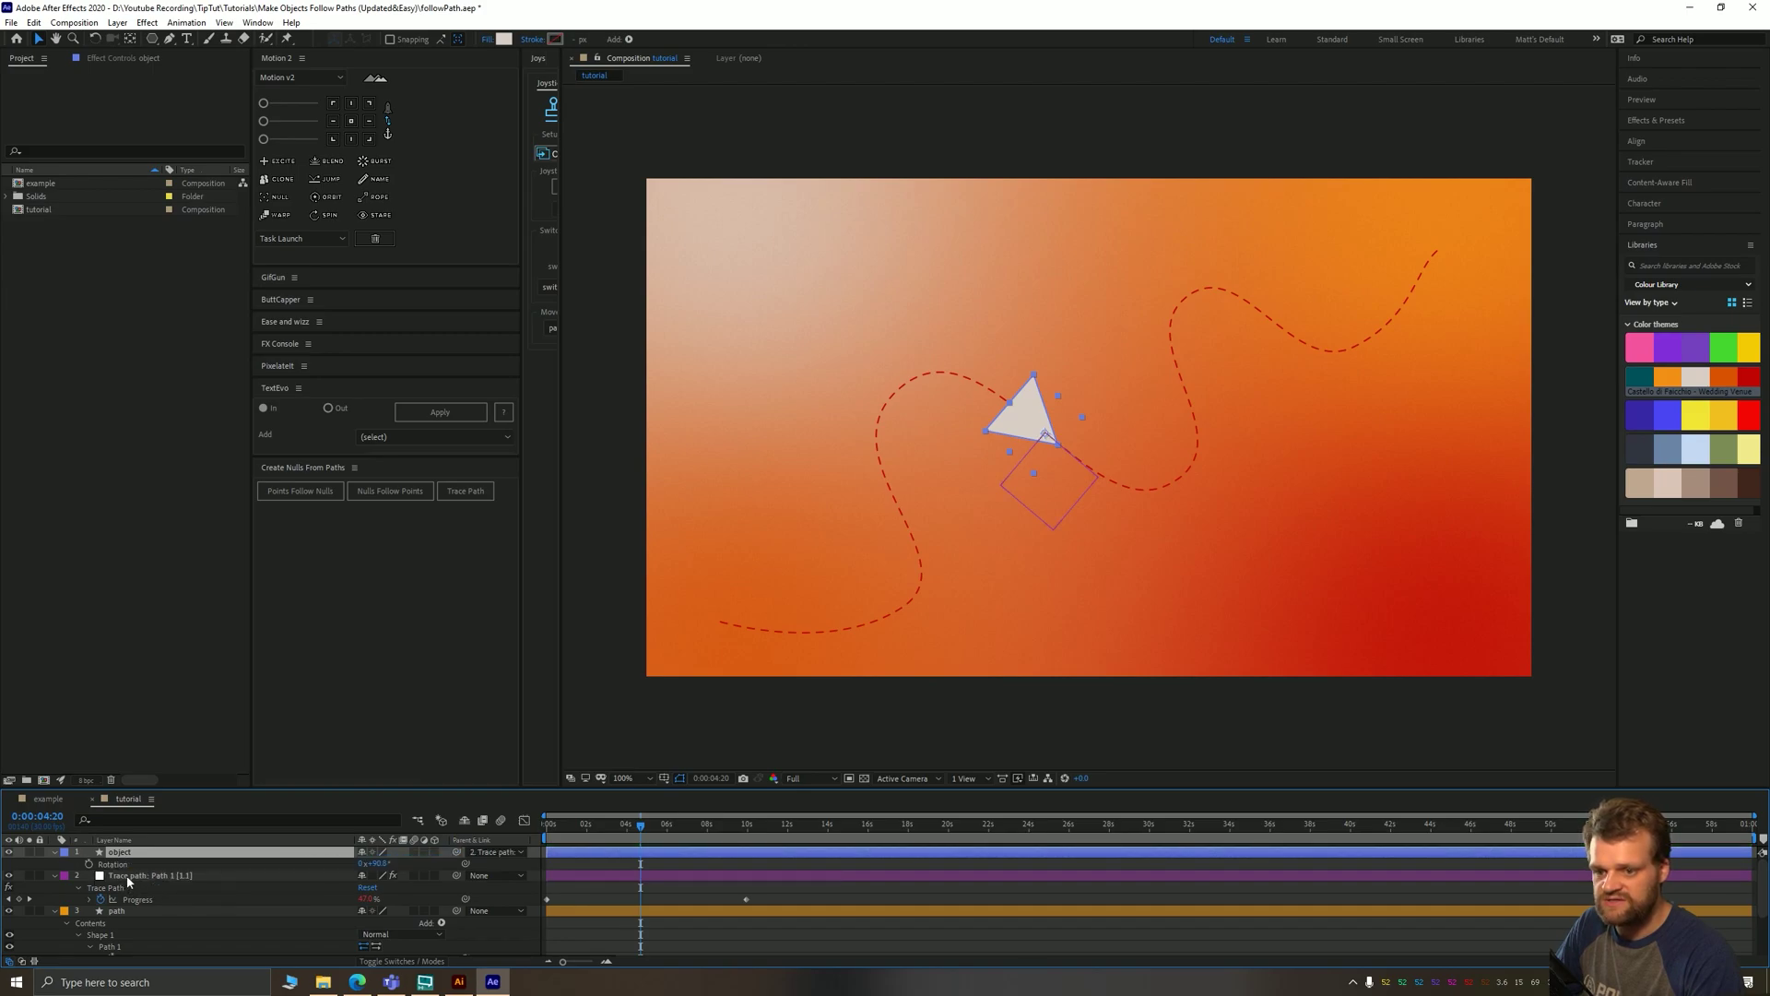
click(531, 871)
drag(609, 833, 539, 833)
key(space)
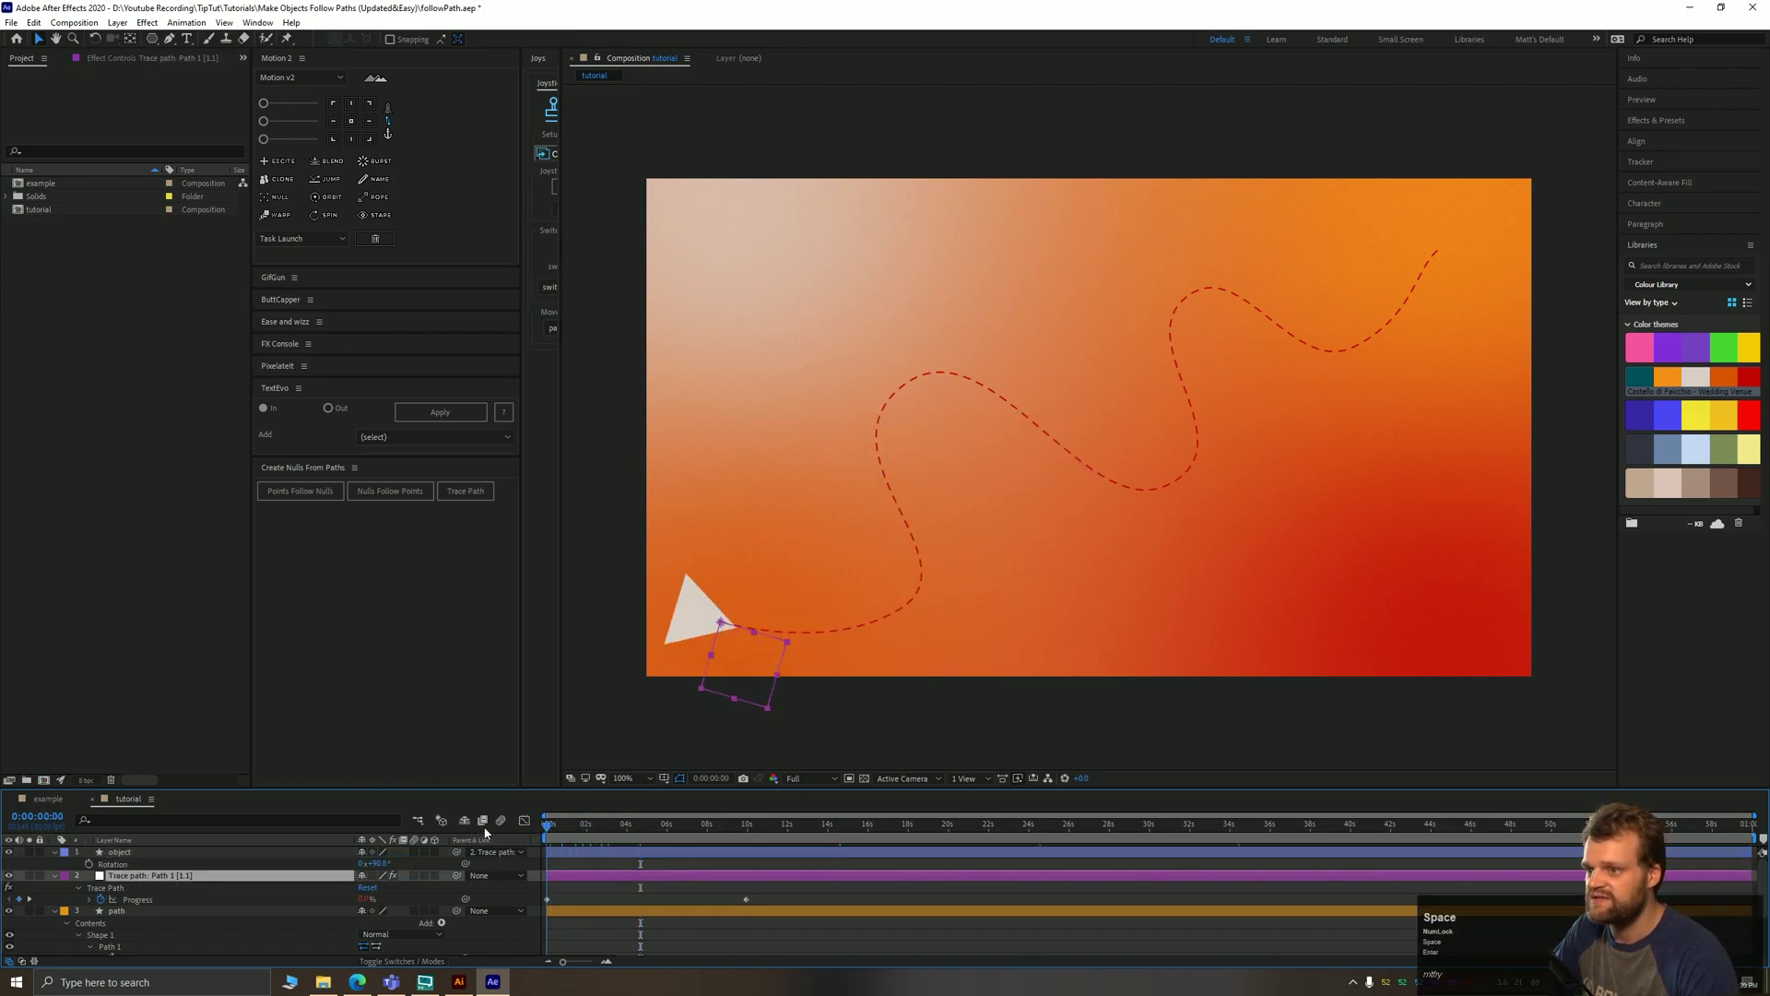